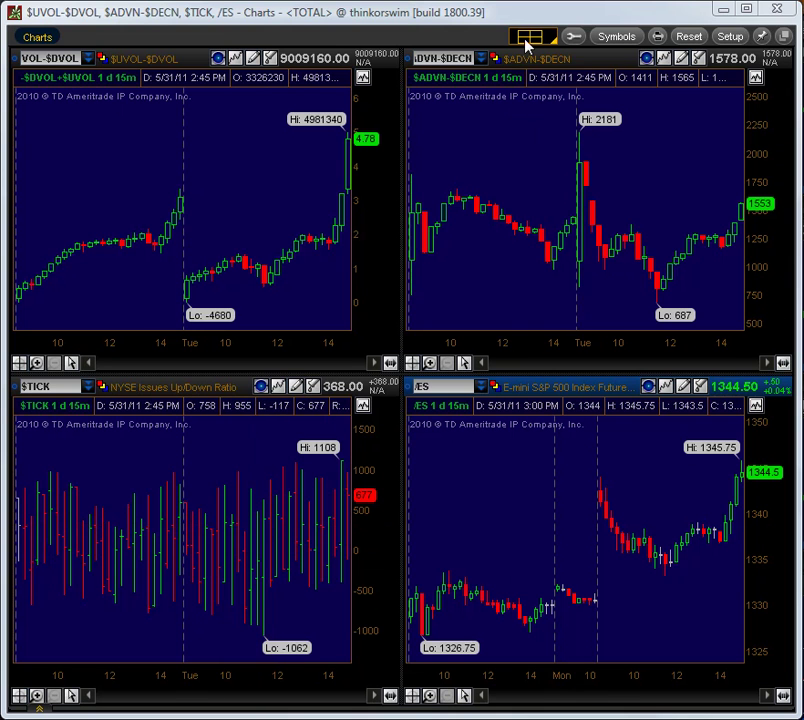
Step: Reset the Charts window and switch the layout to a 2x2 grid
left_click(690, 37)
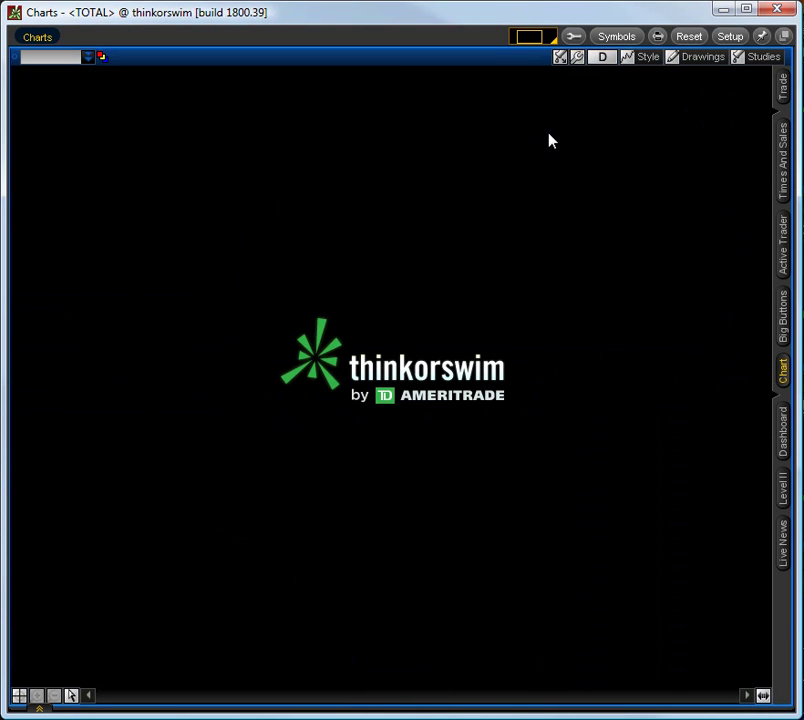
left_click(541, 44)
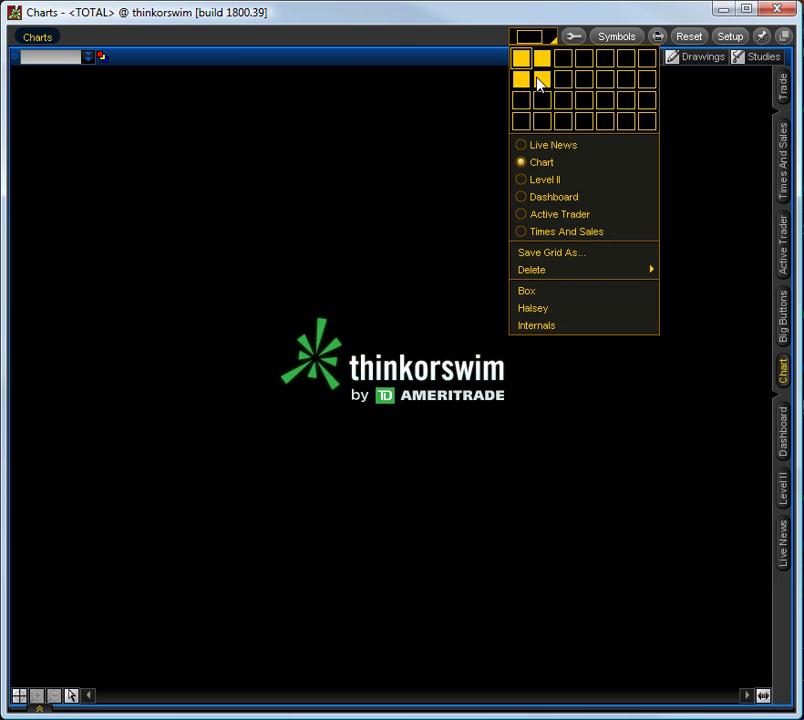
left_click(538, 84)
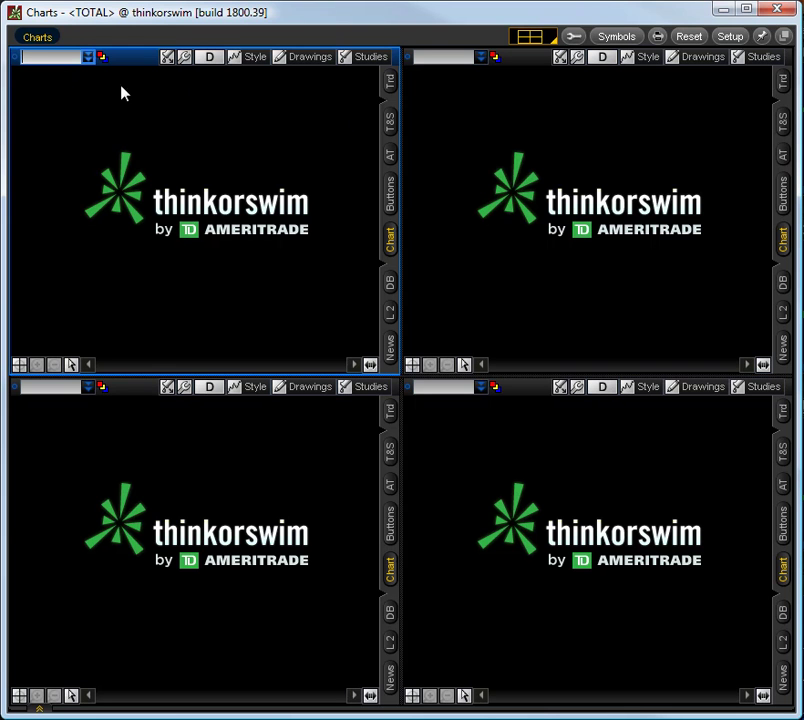
Step: Load $UVOL-$DVOL in the top-left panel and $ADVN-$DECN in the top-right panel
type("U")
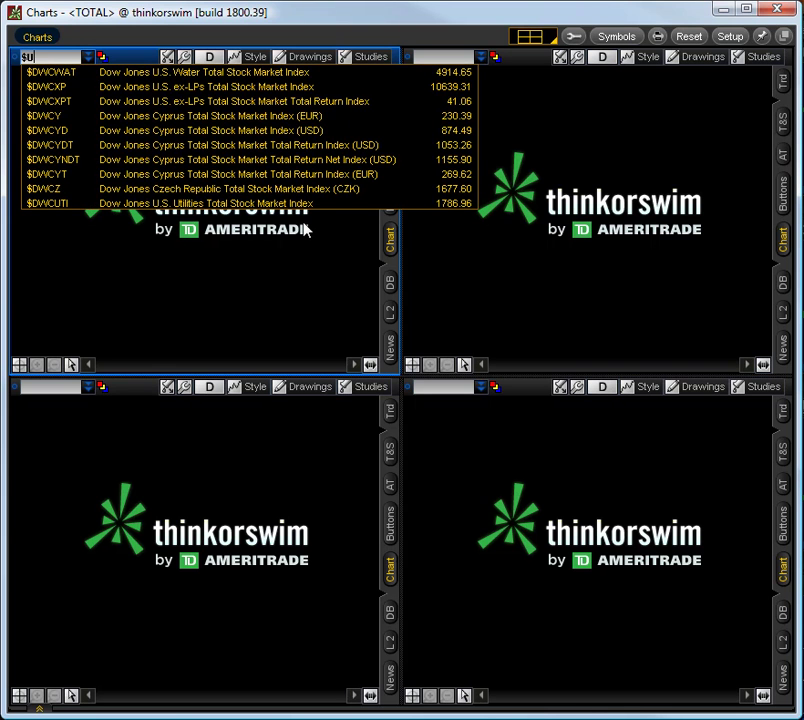
type("VOL-")
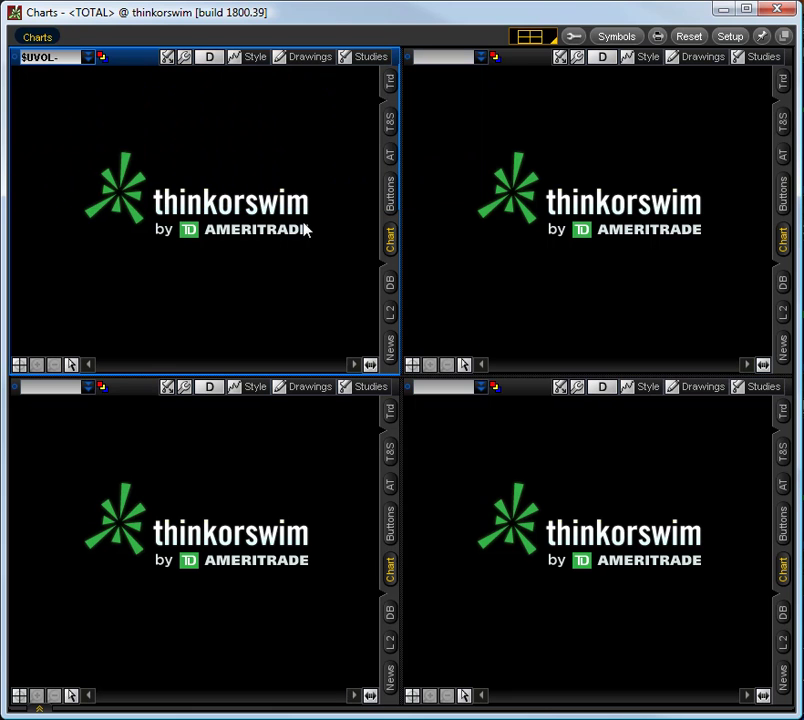
type("$DVOL")
key("Return")
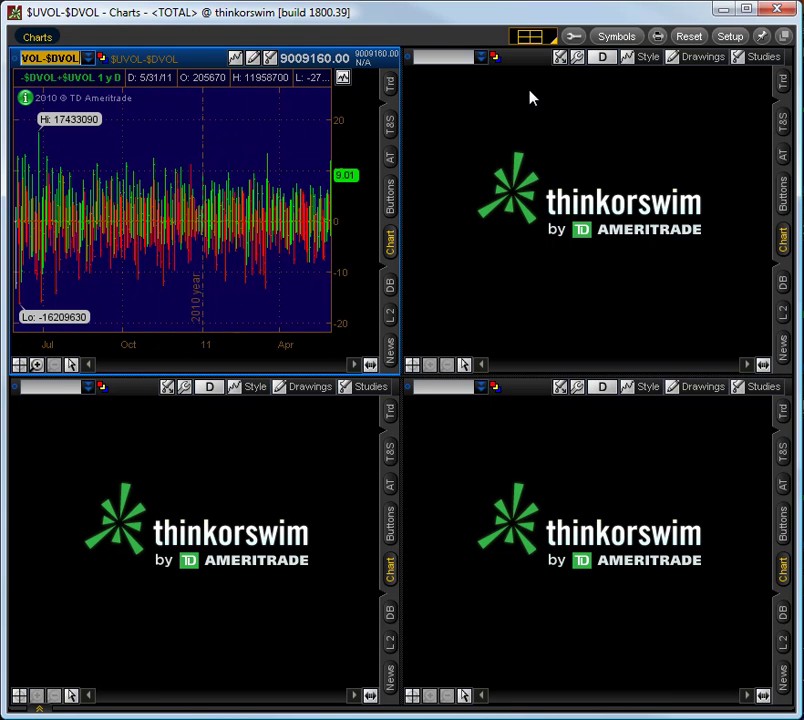
left_click(494, 67)
type("$ADVN-$")
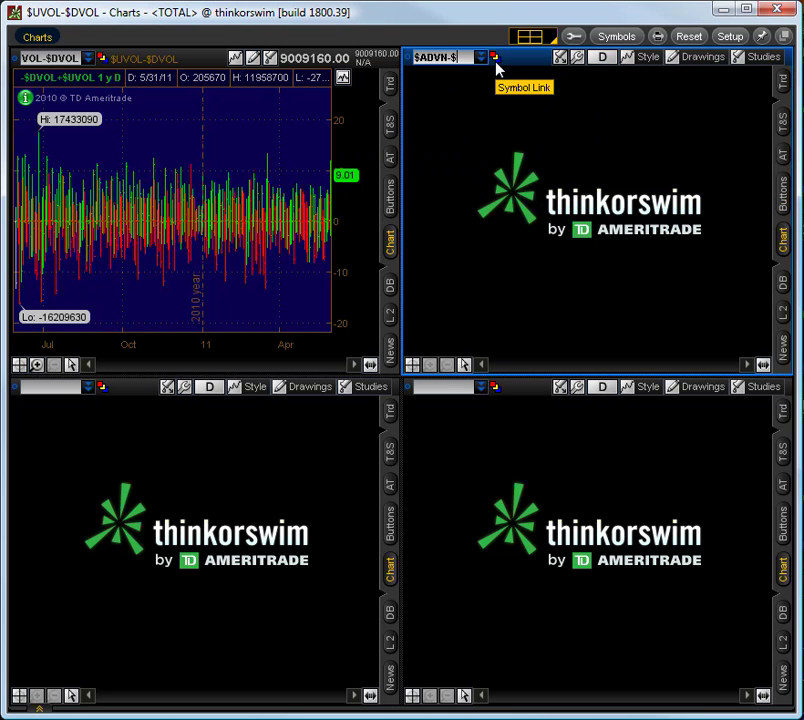
type("CN")
key("Return")
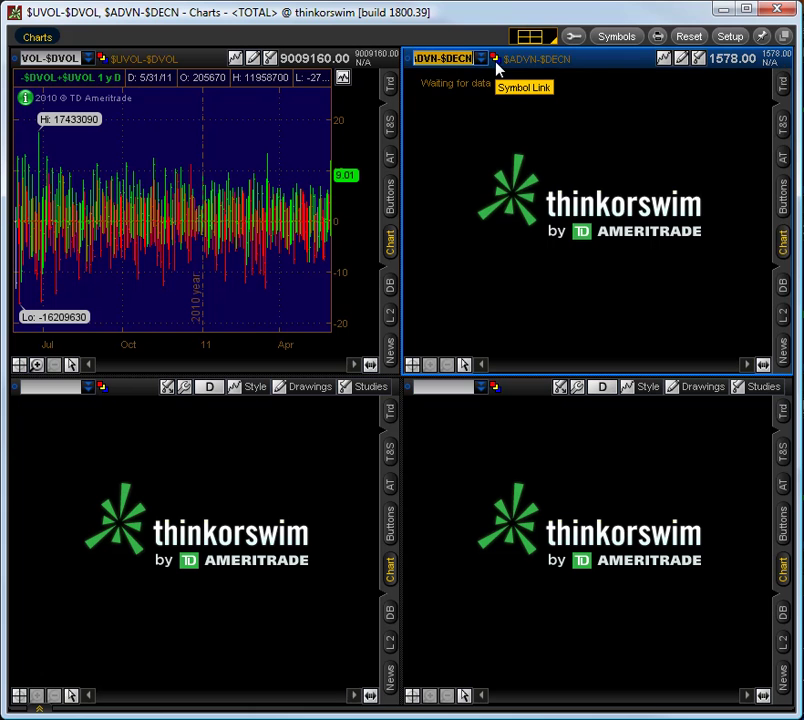
Step: Load $TICK in the bottom-left panel and /ES in the bottom-right panel
left_click(49, 389)
type("$TICK")
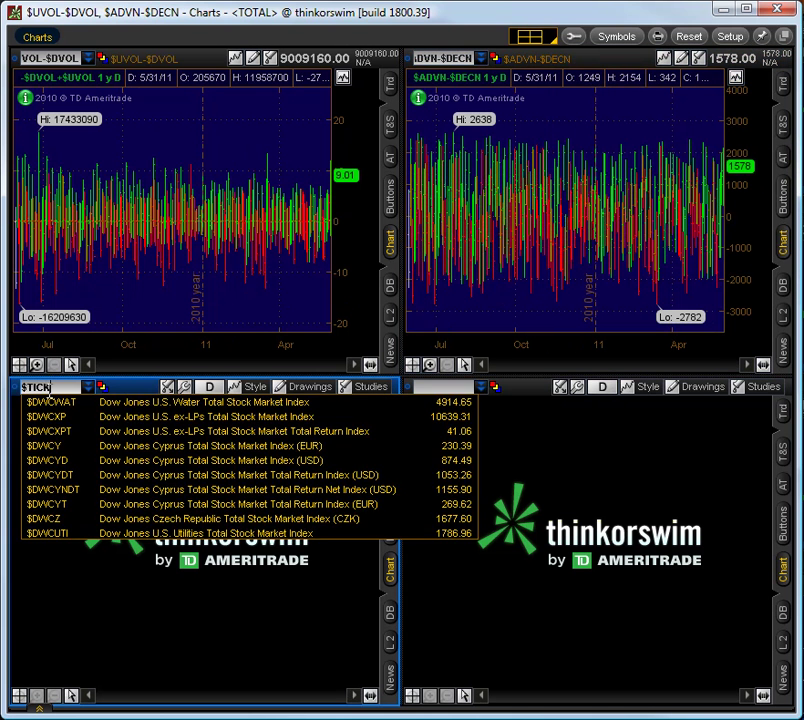
key("Return")
left_click(461, 391)
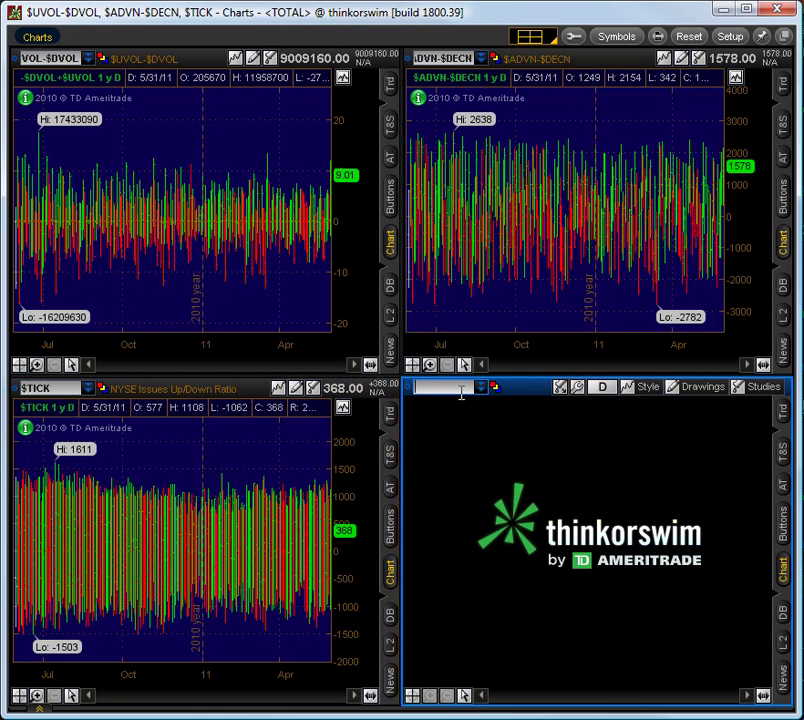
type("/ES")
key("Return")
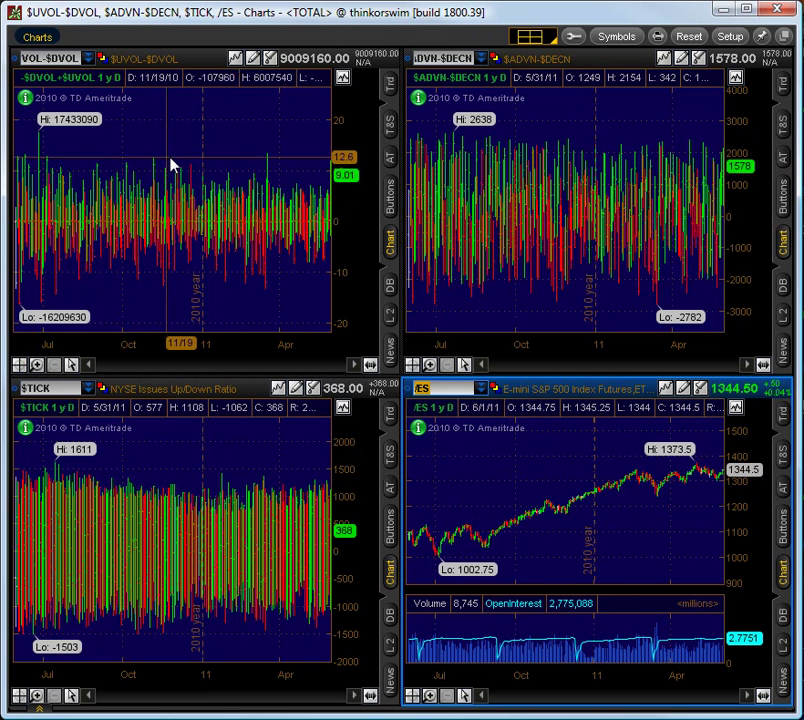
Step: Draw the $UVOL-$DVOL chart as candles
left_click(236, 60)
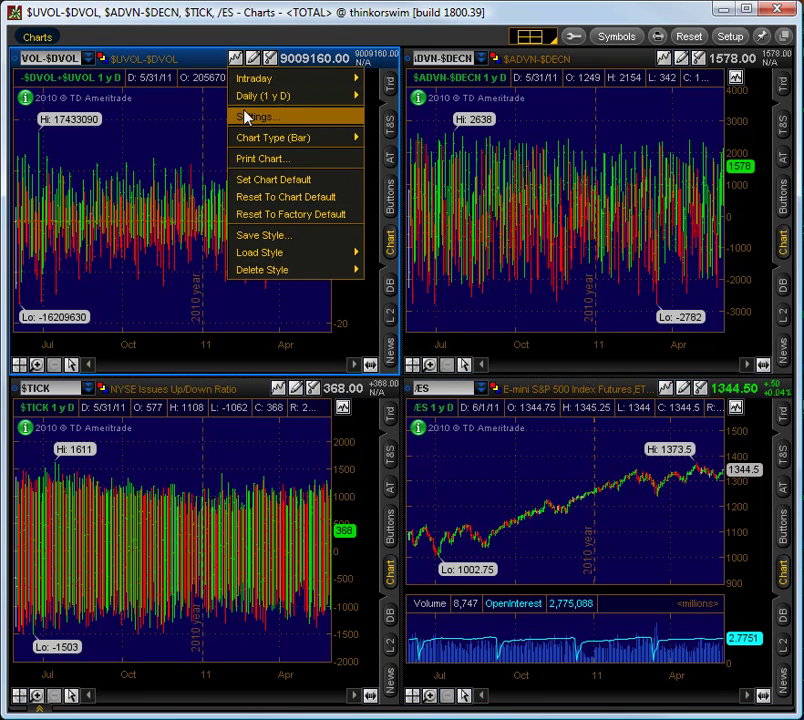
mouse_move(248, 140)
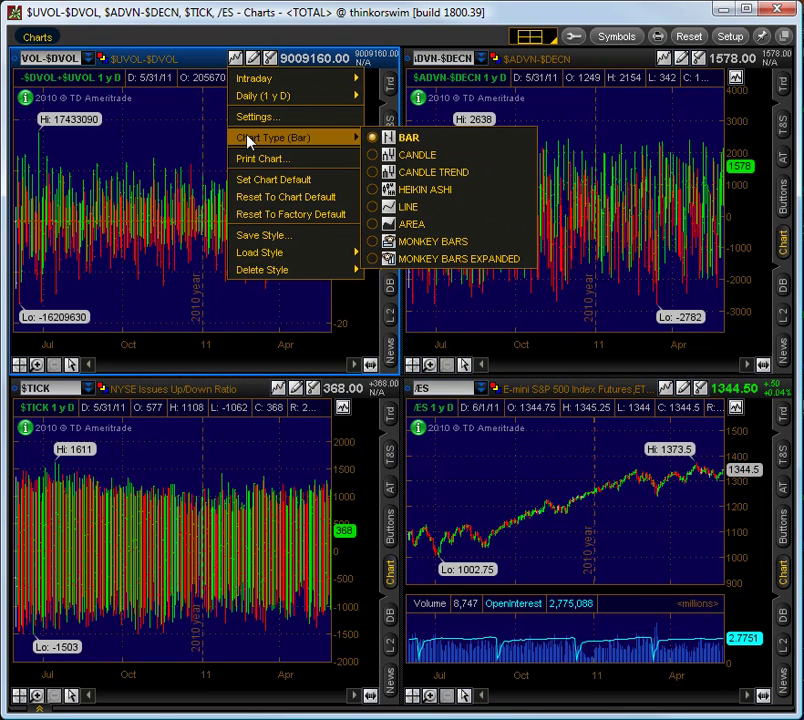
left_click(422, 154)
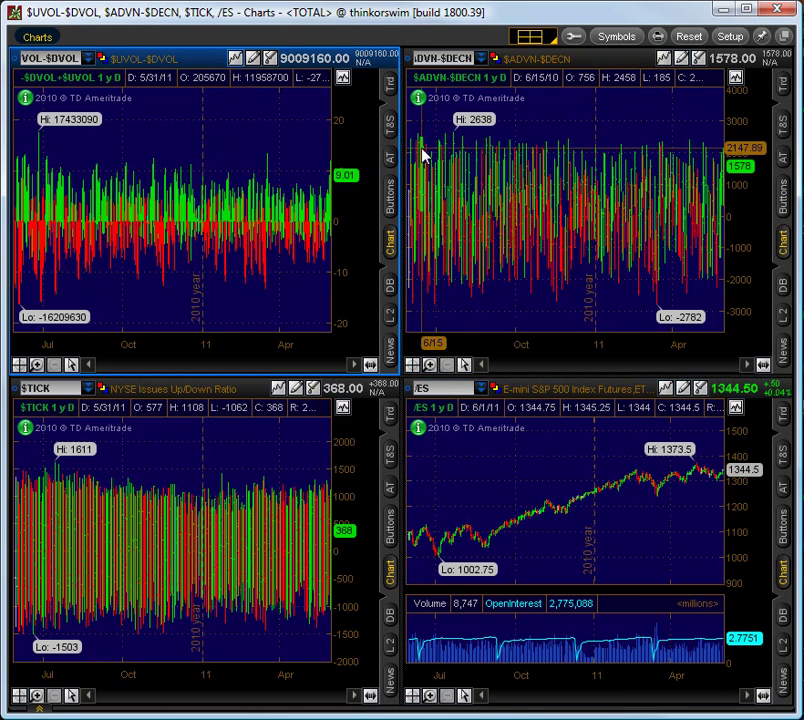
Step: Set the $UVOL-$DVOL chart to 1 day of 15-minute bars and open Chart Settings
left_click(236, 60)
mouse_move(268, 80)
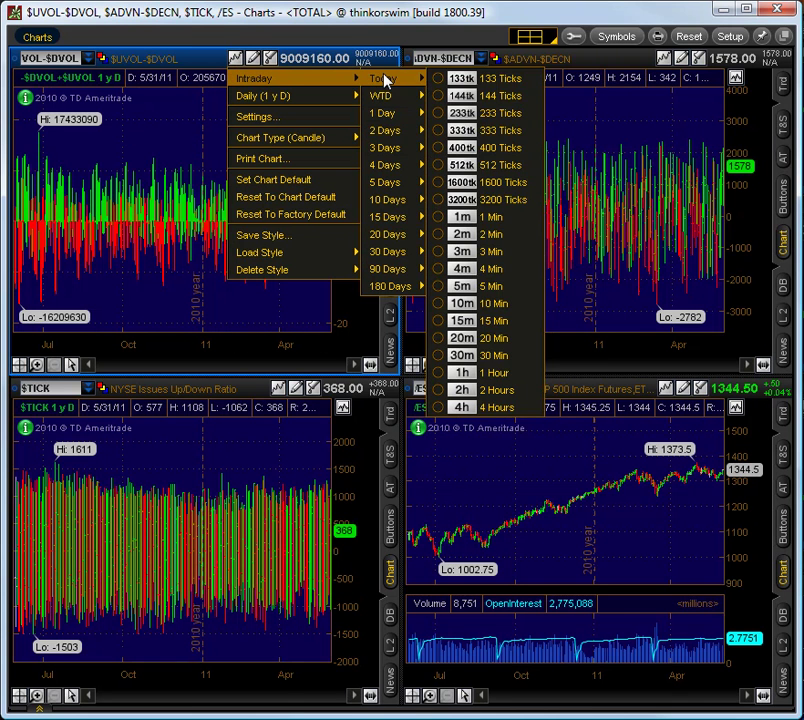
mouse_move(384, 113)
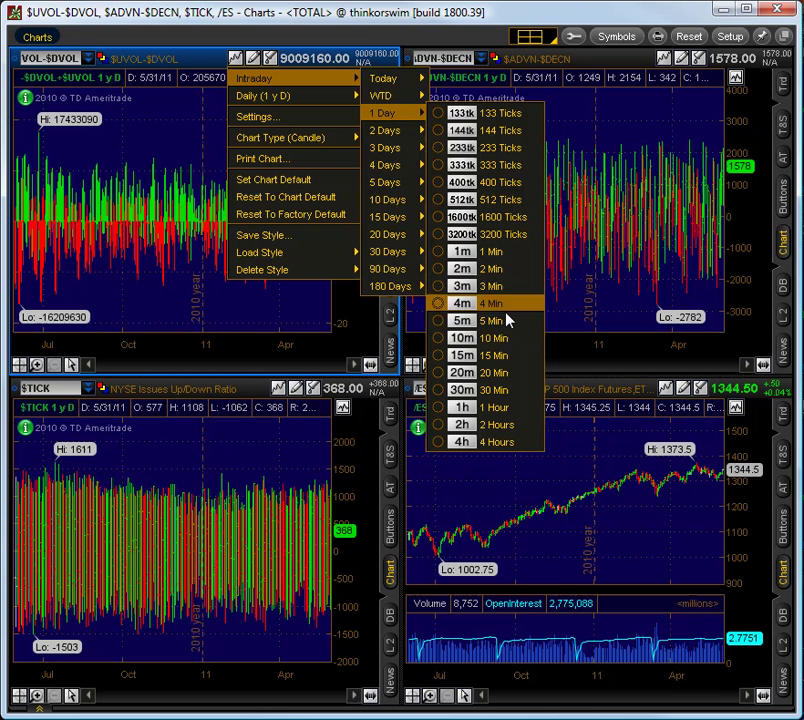
left_click(489, 355)
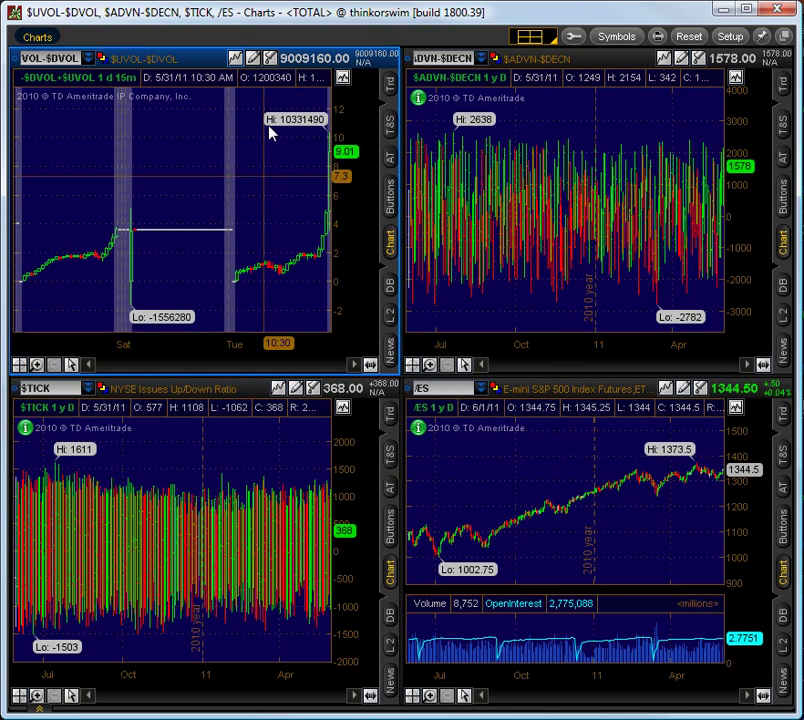
left_click(270, 57)
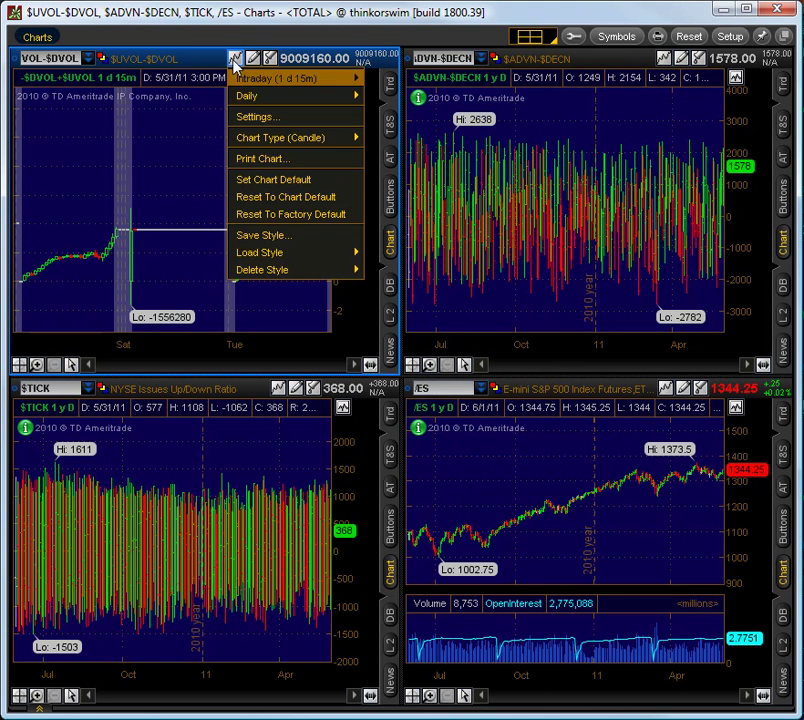
left_click(241, 118)
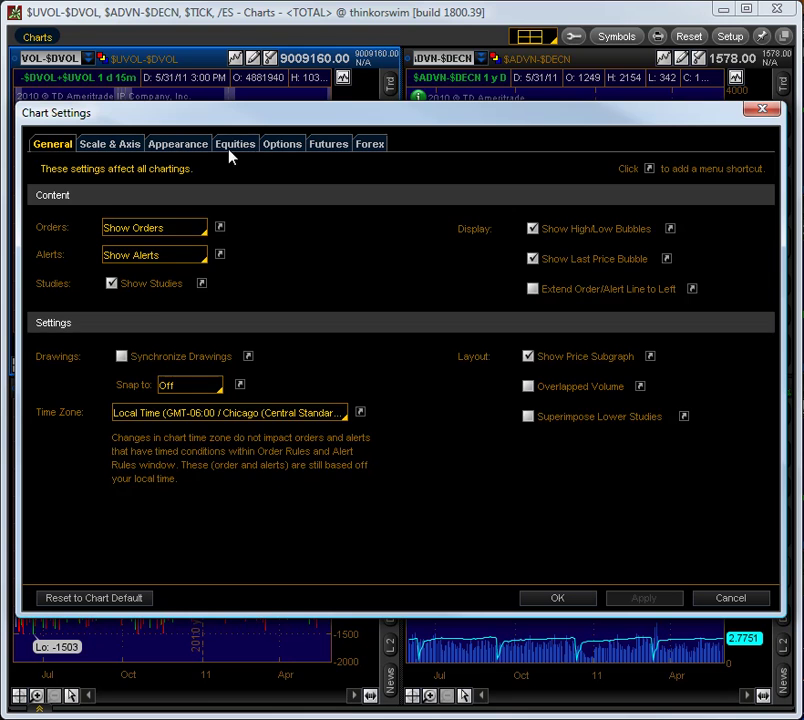
Step: Turn off Show Volume Subgraph and Show Extended Session under Equities, then apply the settings
left_click(236, 146)
left_click(483, 226)
left_click(100, 377)
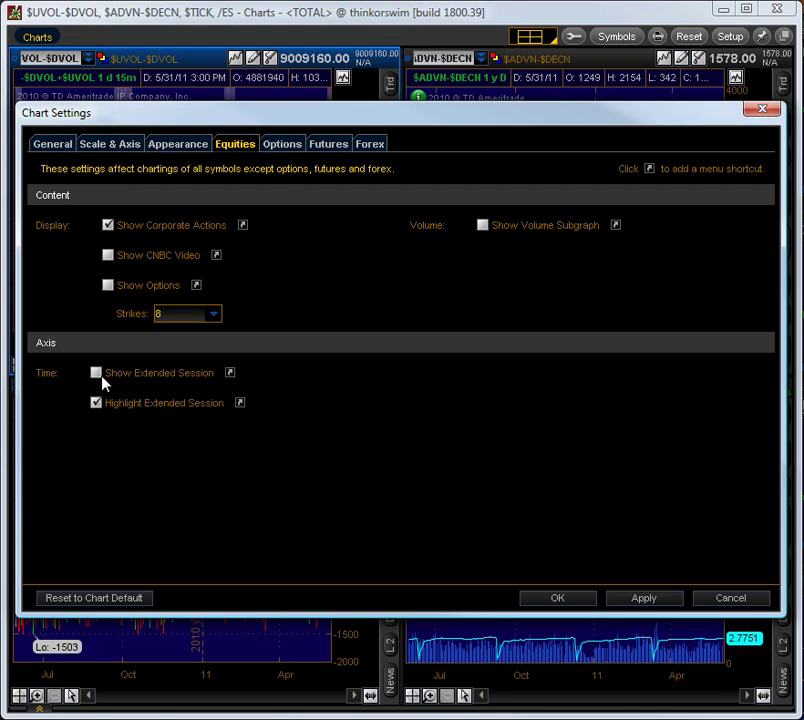
left_click(112, 146)
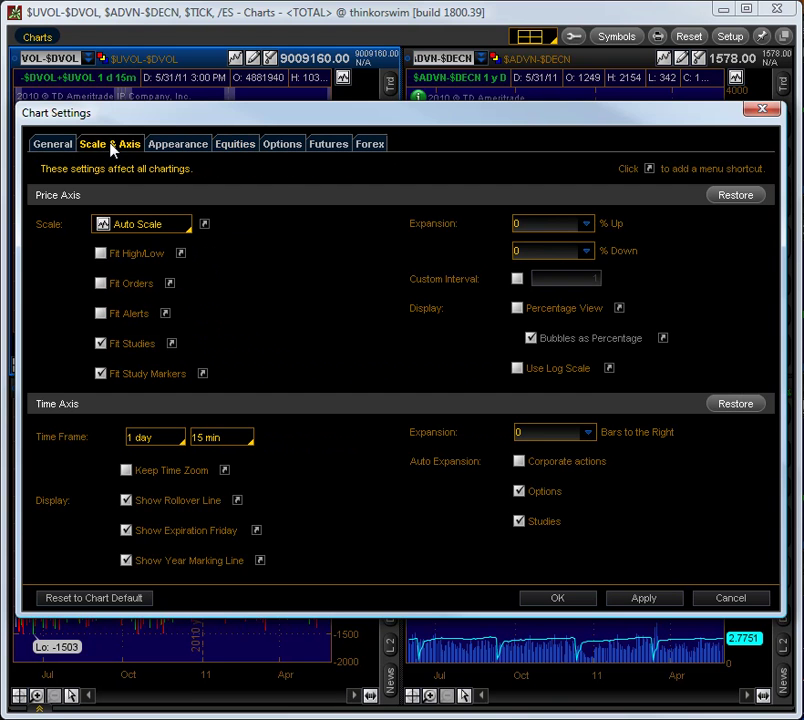
left_click(173, 146)
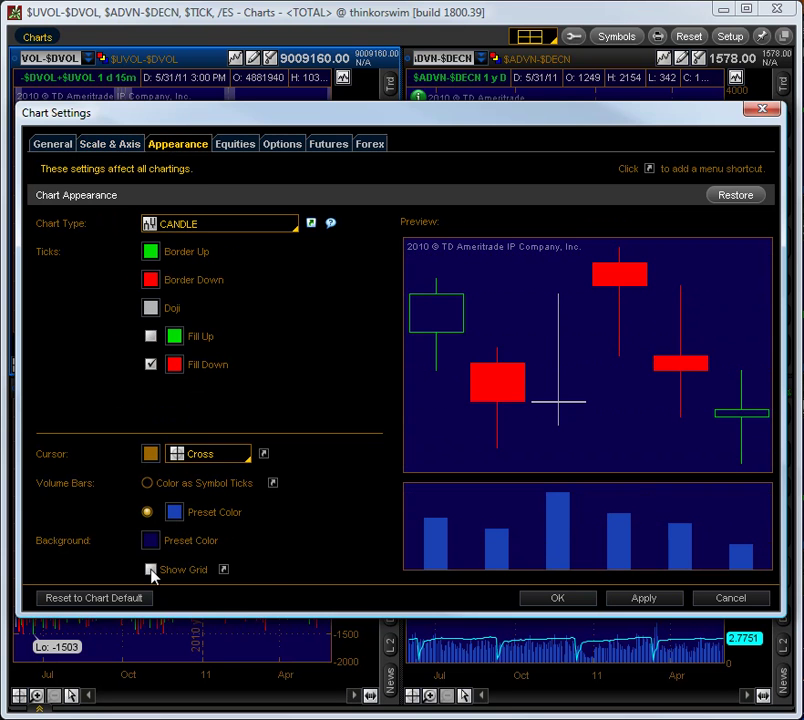
left_click(565, 600)
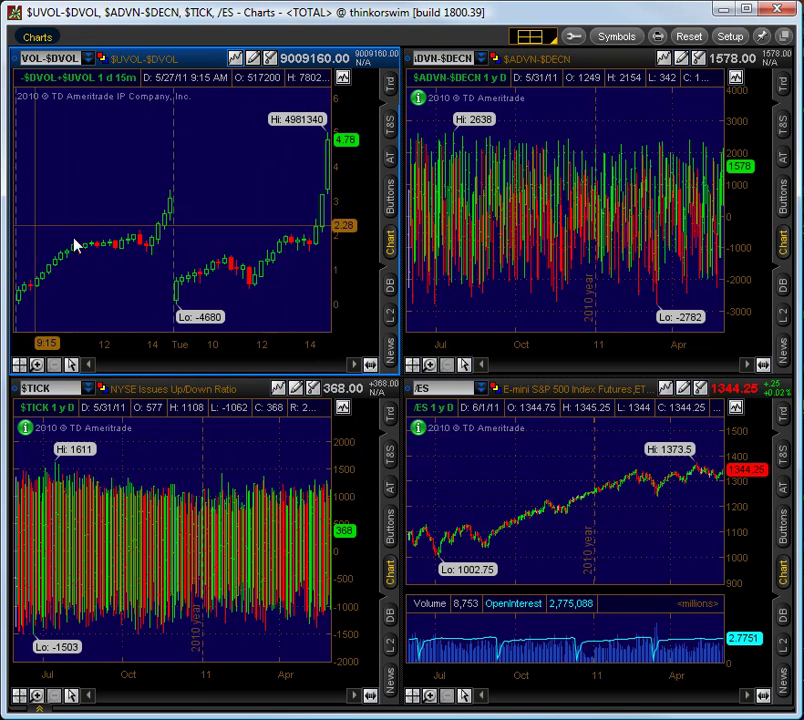
Step: Save the chart style as 'internals' with the study set included
left_click(236, 59)
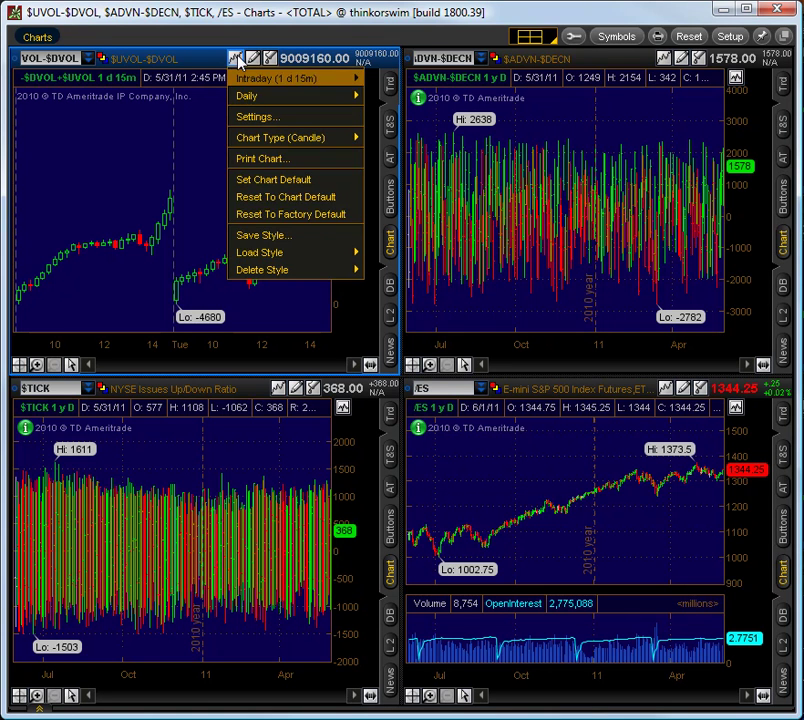
left_click(265, 237)
left_click(555, 392)
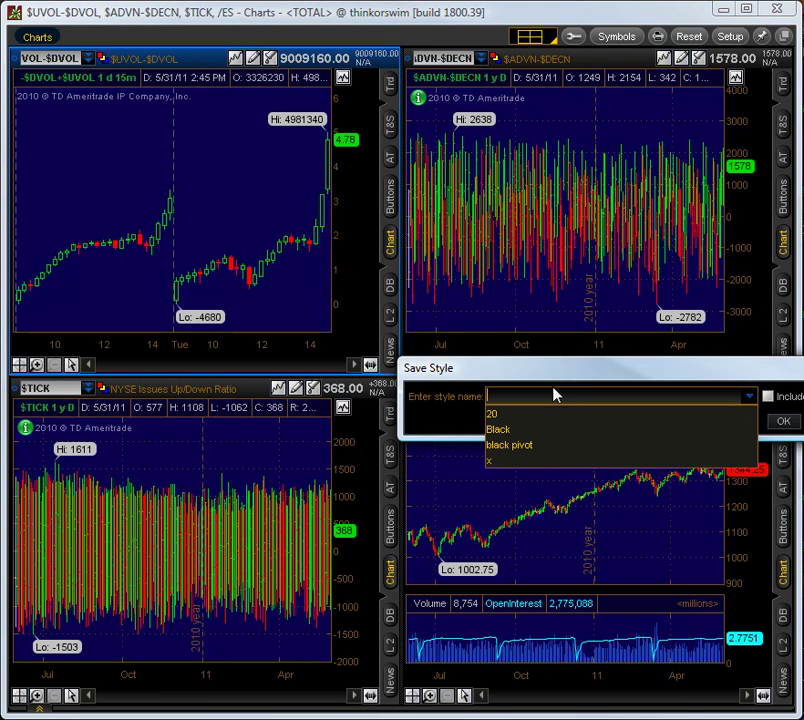
left_click_drag(577, 372, 378, 366)
type("internals")
left_click(569, 390)
left_click(586, 418)
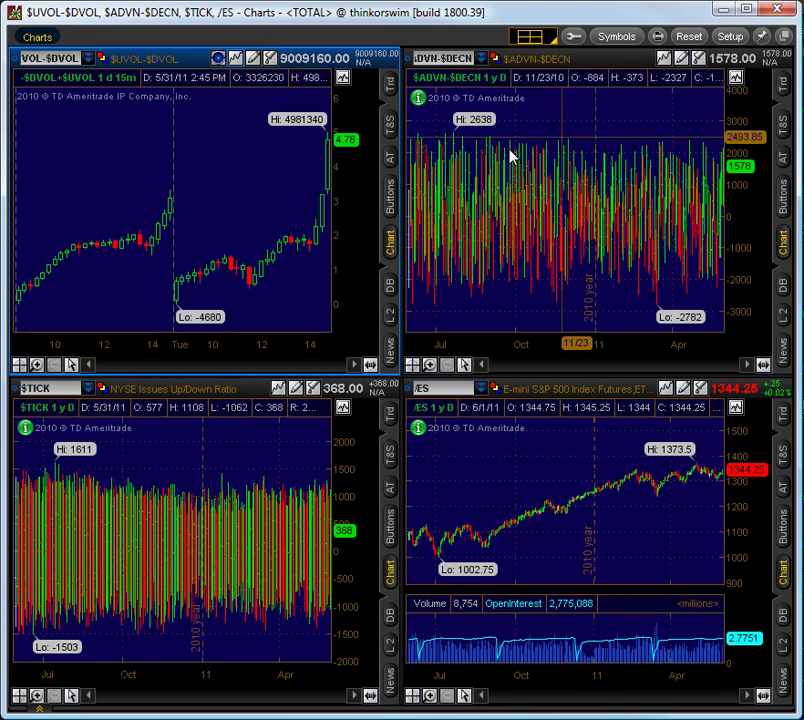
Step: Apply the saved 'internals' style to both the $ADVN-$DECN and $TICK charts
left_click(664, 58)
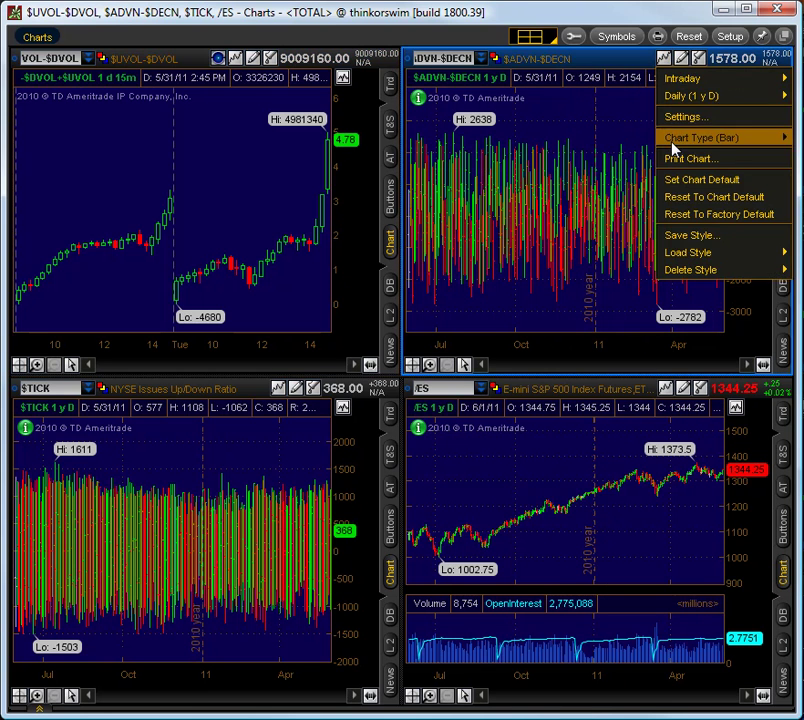
mouse_move(777, 254)
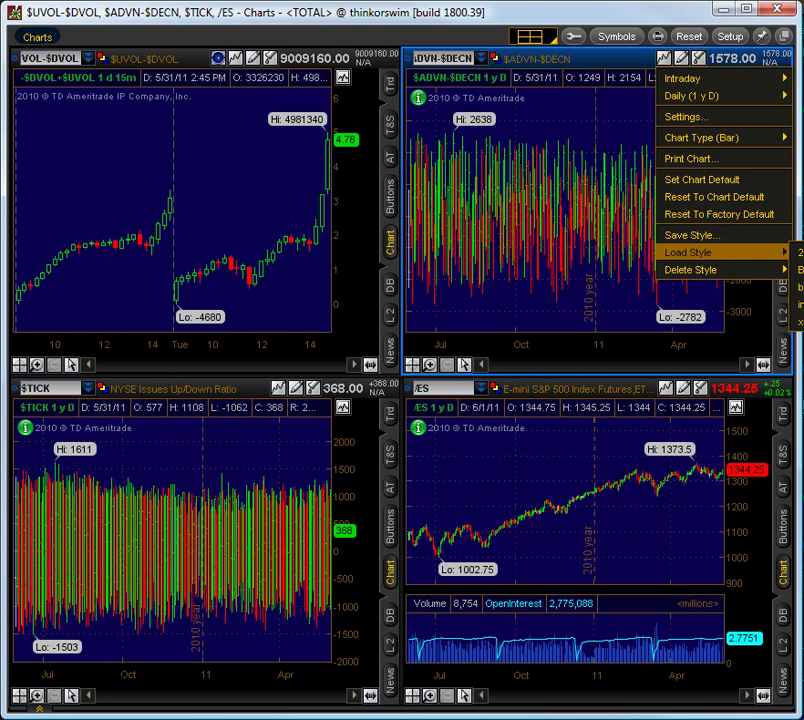
left_click(797, 304)
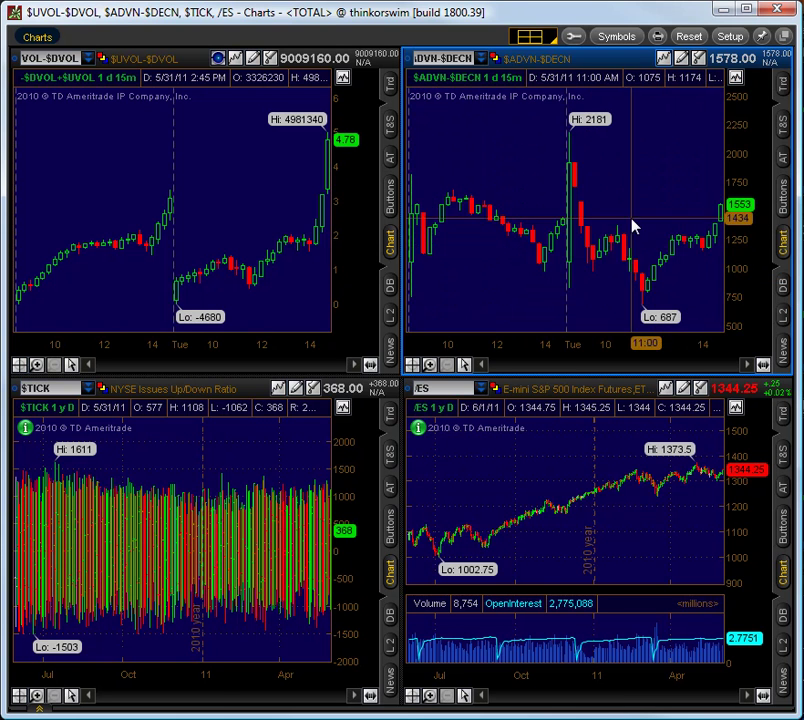
left_click(278, 387)
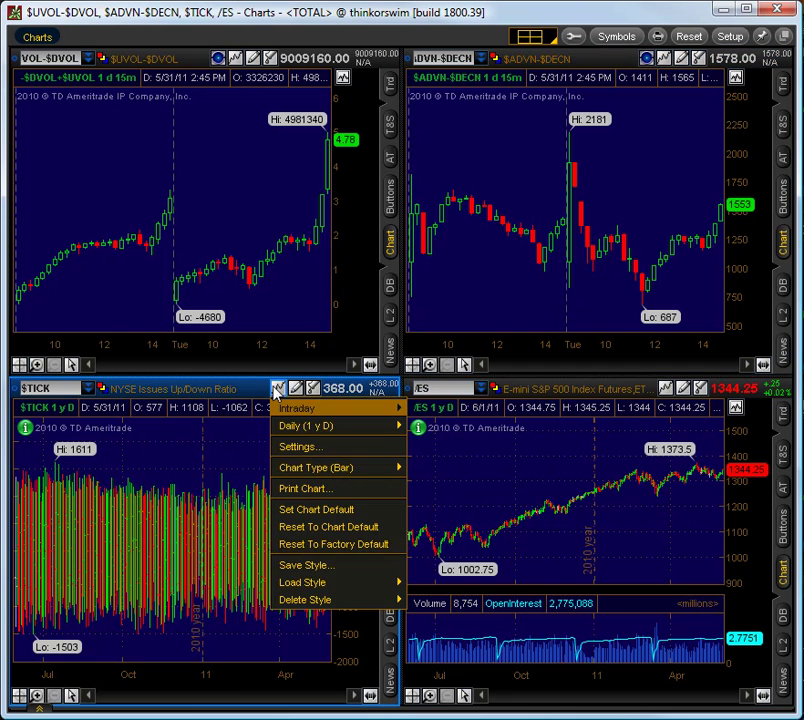
mouse_move(322, 588)
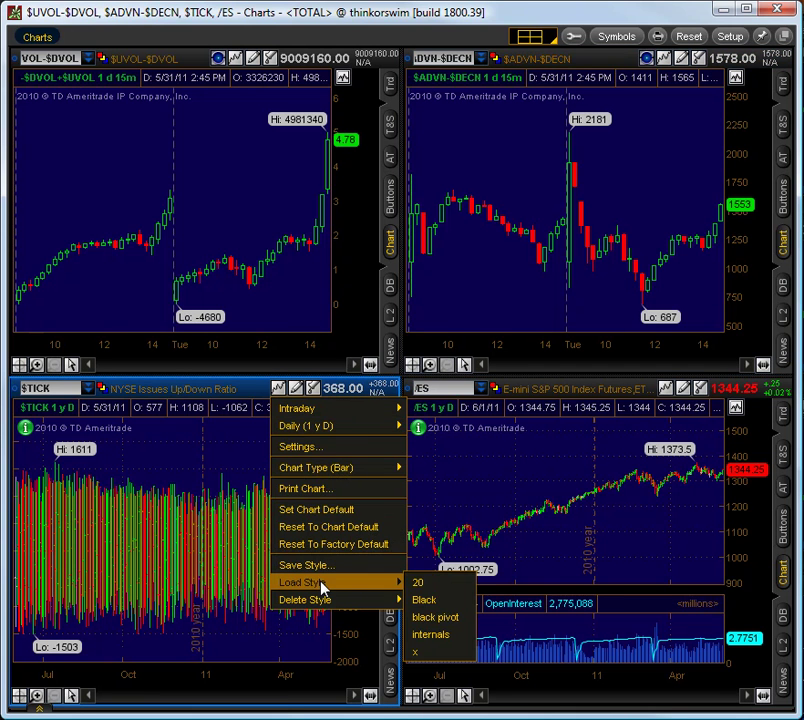
left_click(440, 634)
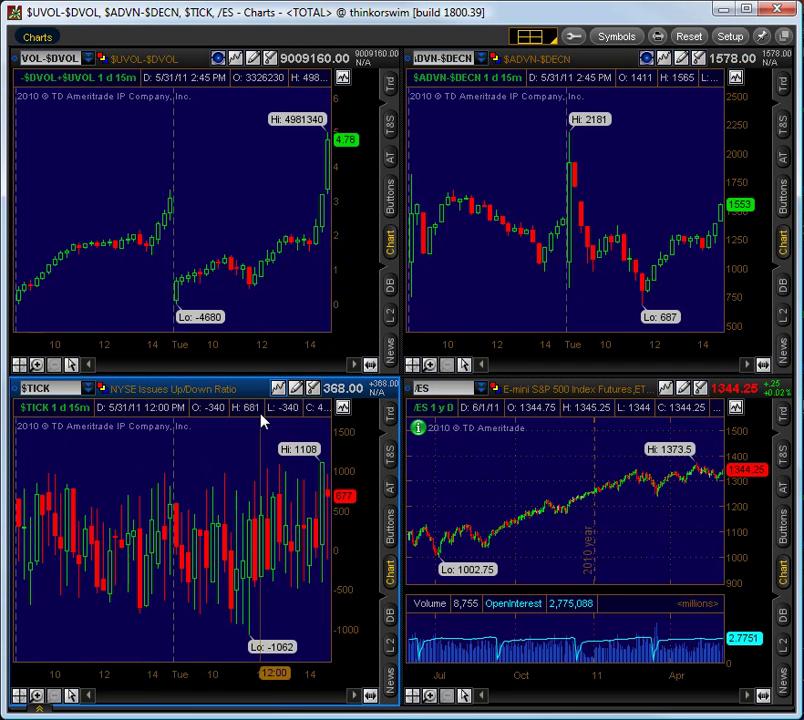
left_click(278, 387)
mouse_move(313, 477)
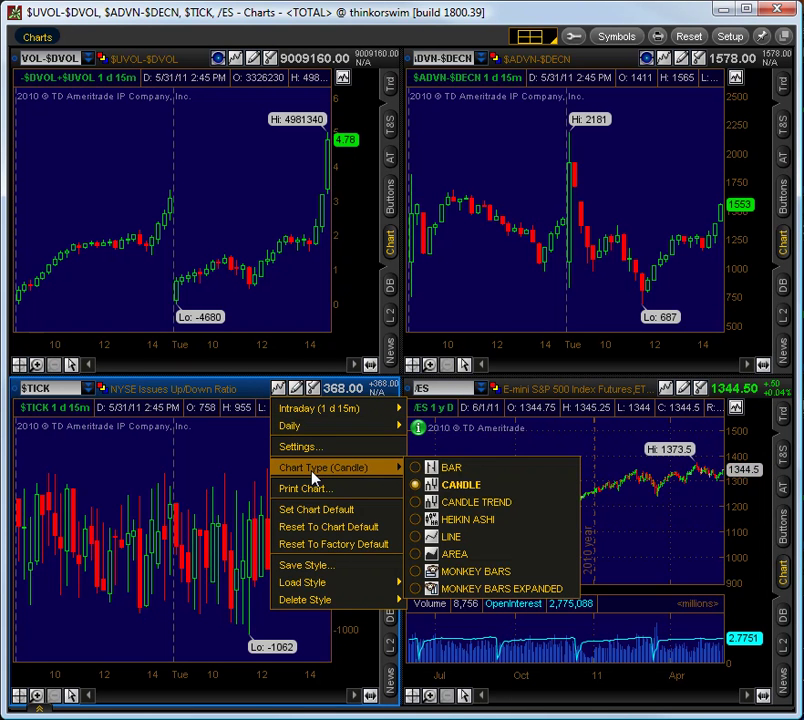
Step: Switch the $TICK chart type to BAR
left_click(440, 467)
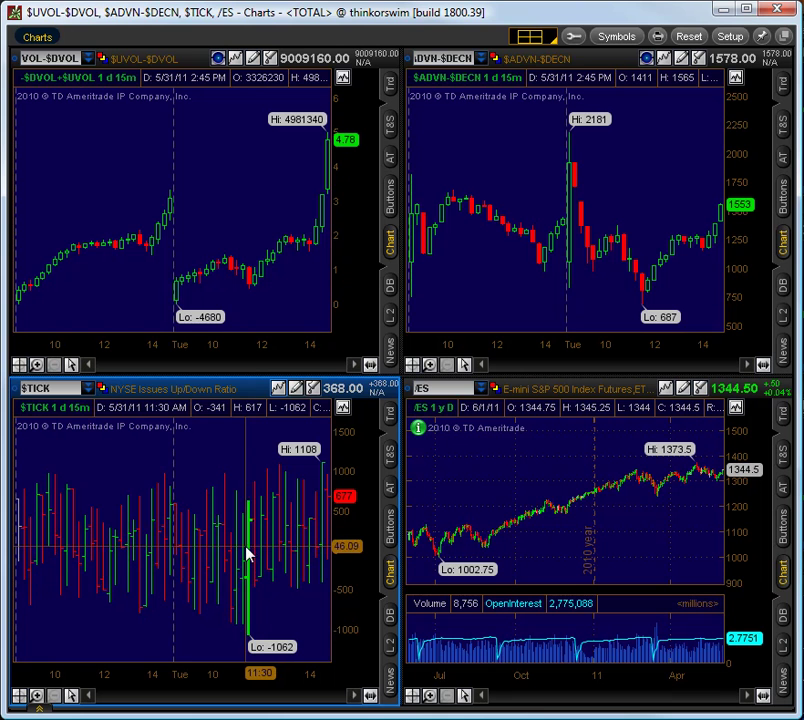
Step: Add a price level to the $TICK chart and make it light grey and dashed
left_click(71, 694)
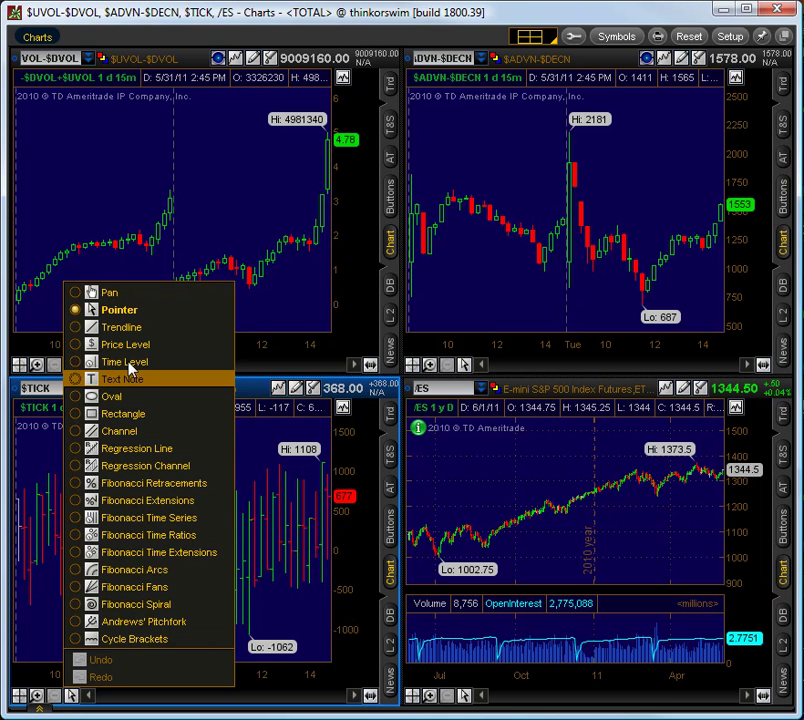
left_click(81, 344)
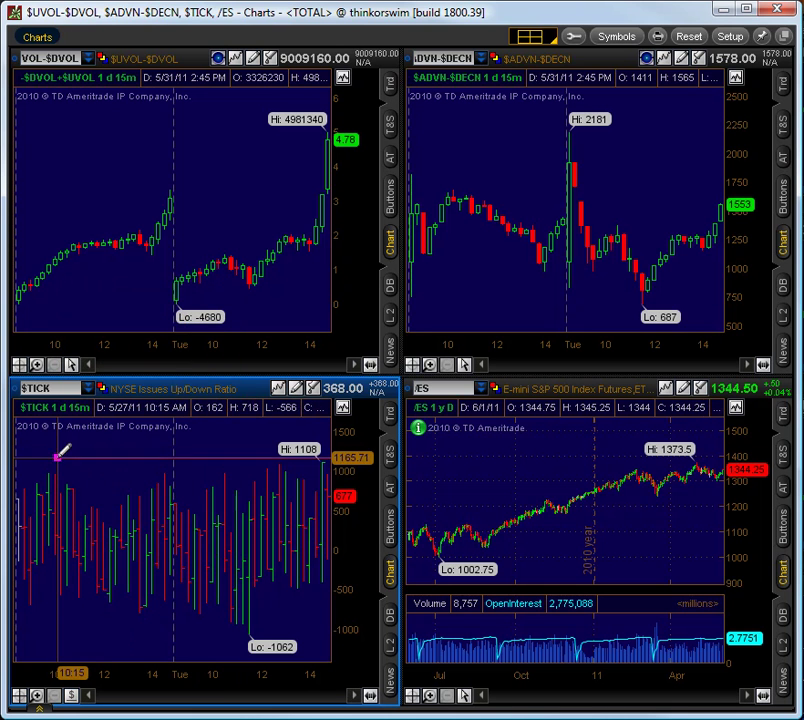
left_click(119, 455)
right_click(119, 455)
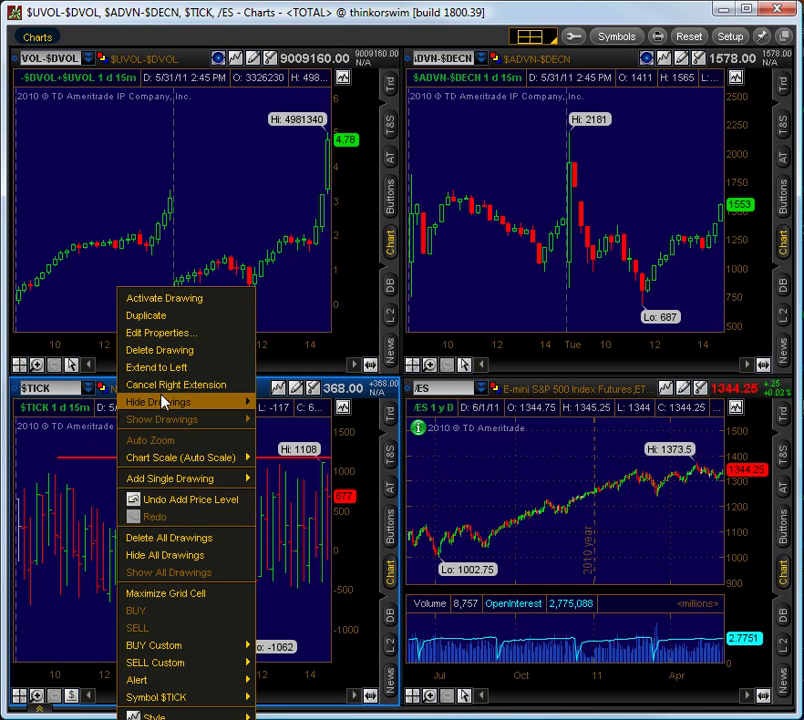
left_click(165, 333)
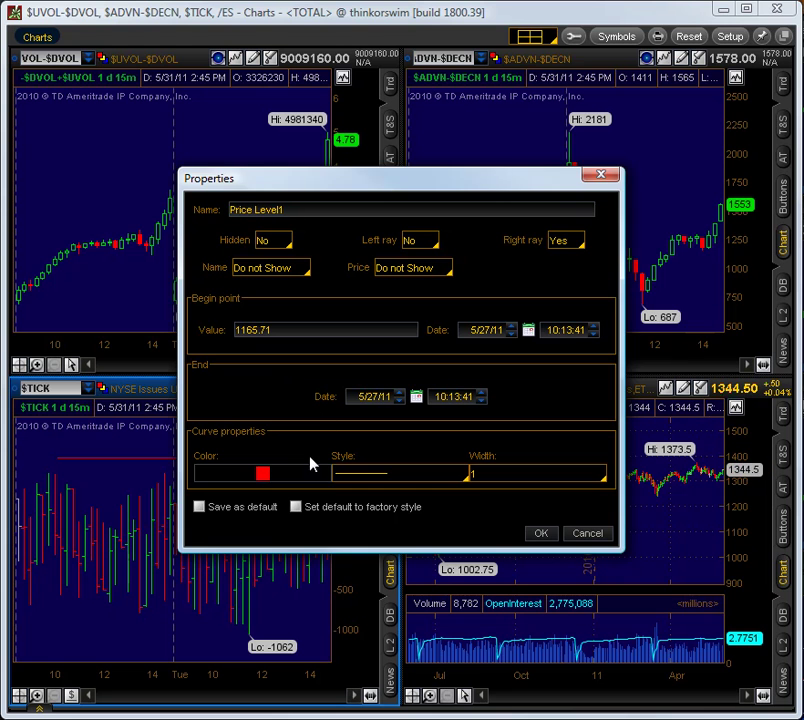
left_click(272, 475)
left_click(202, 504)
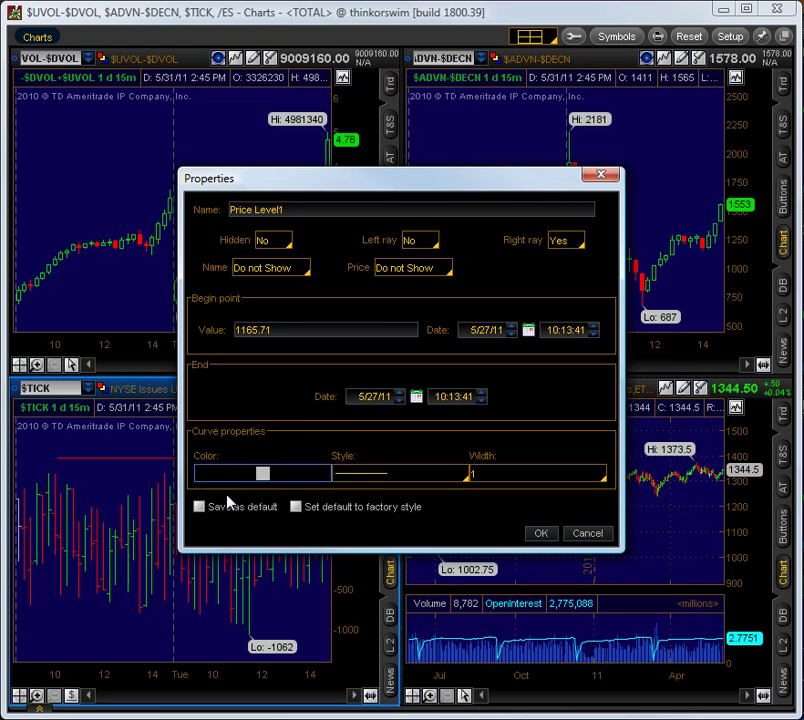
left_click(380, 481)
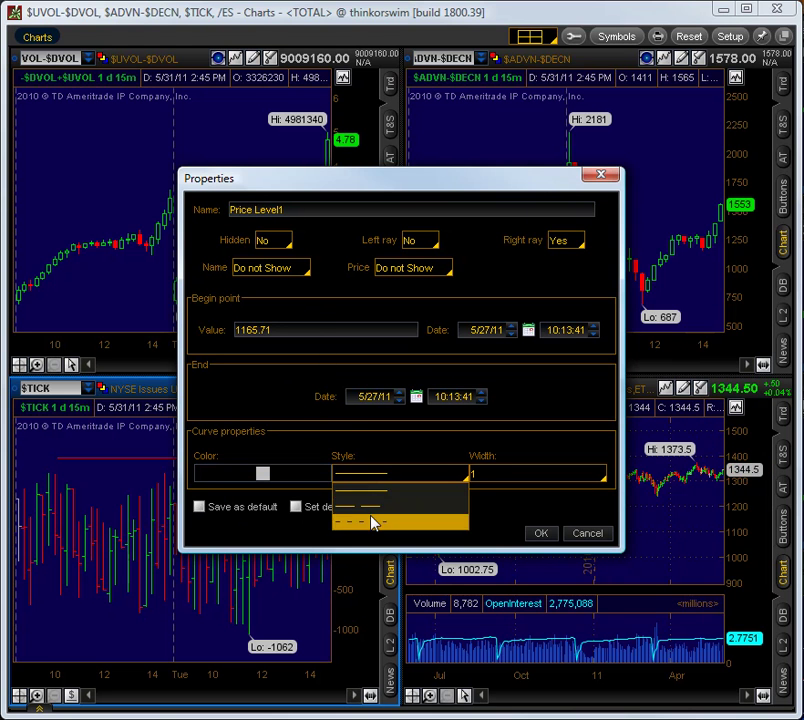
left_click(372, 522)
Step: Set the level's value to 800 with left ray on, then place a second level lower down
left_click(278, 329)
left_click_drag(278, 329, 221, 337)
type("800")
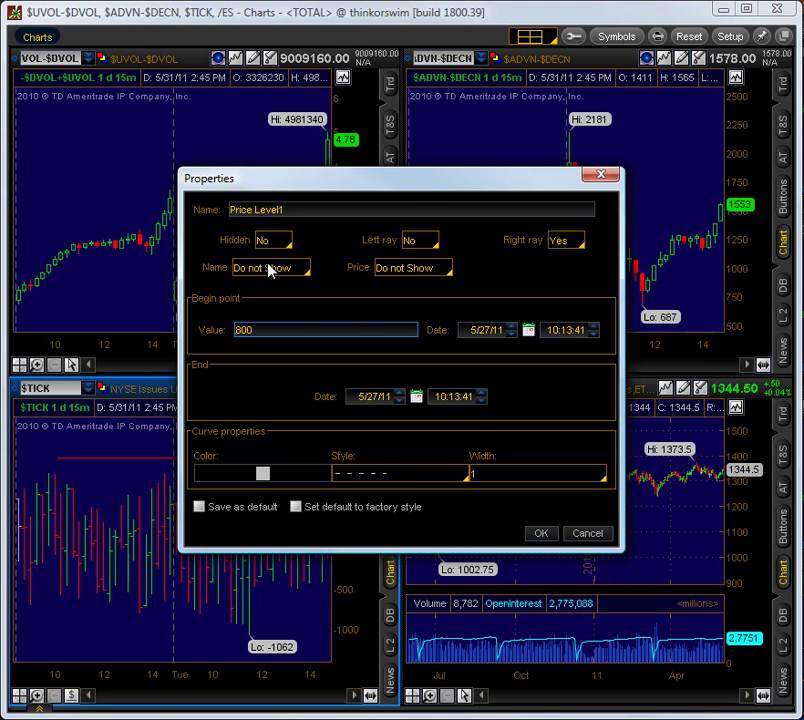
left_click(423, 244)
left_click(421, 260)
left_click(540, 533)
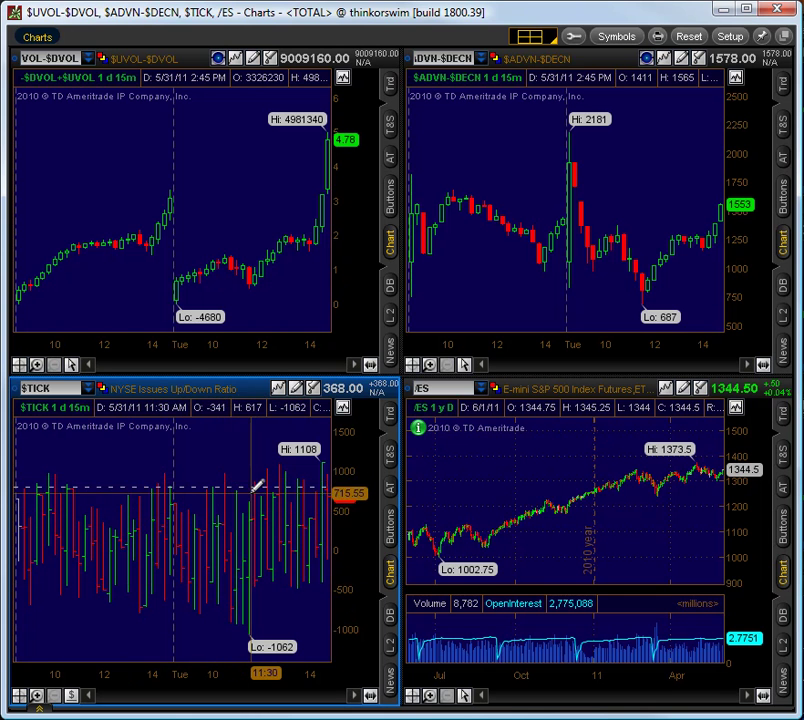
left_click(78, 633)
Step: Change the second price level's value from -1062 to -800
right_click(75, 634)
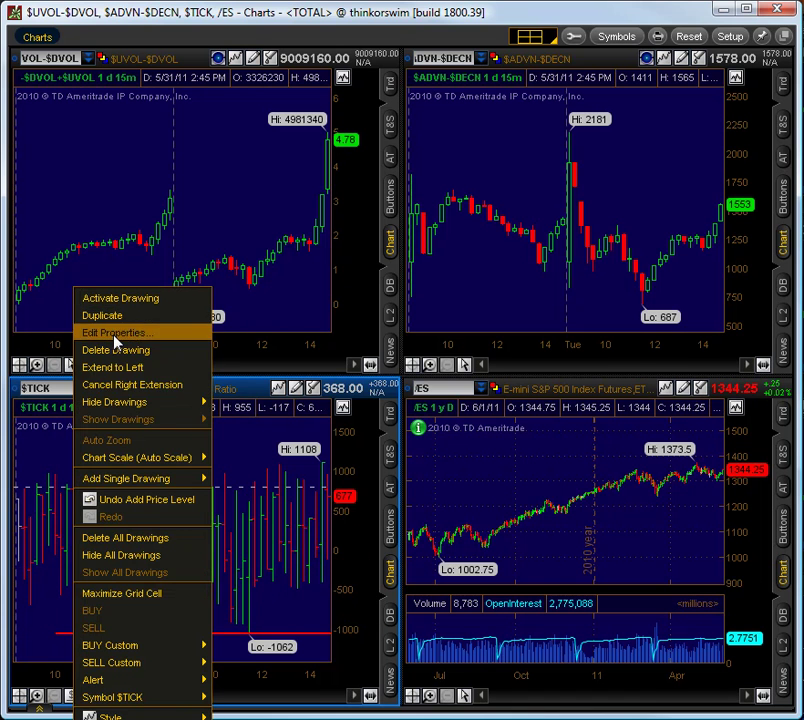
left_click(110, 332)
key("BackSpace")
type("-800")
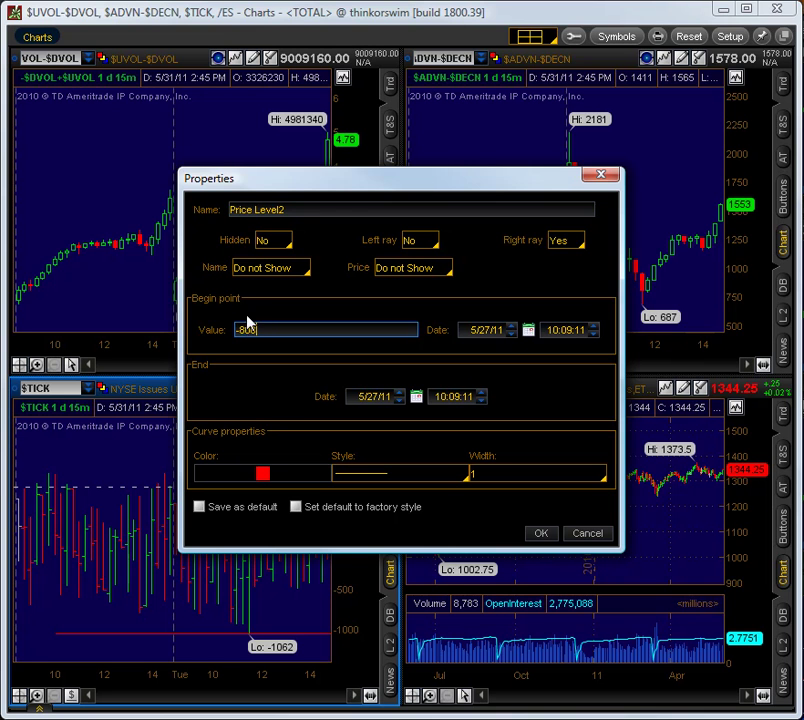
Step: Make the -800 level grey and dashed with left ray extended, and apply it
left_click(263, 474)
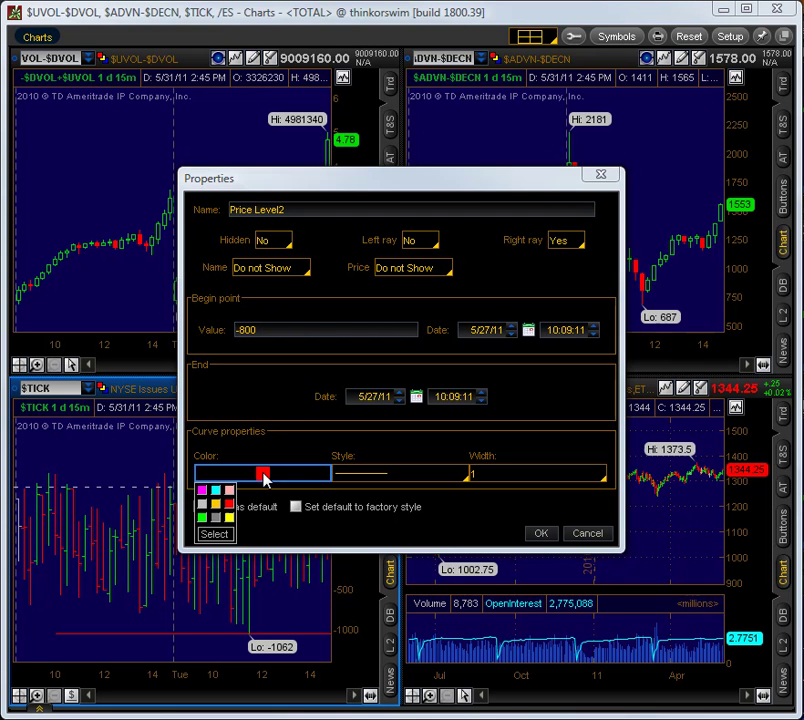
left_click(204, 506)
left_click(400, 478)
left_click(387, 510)
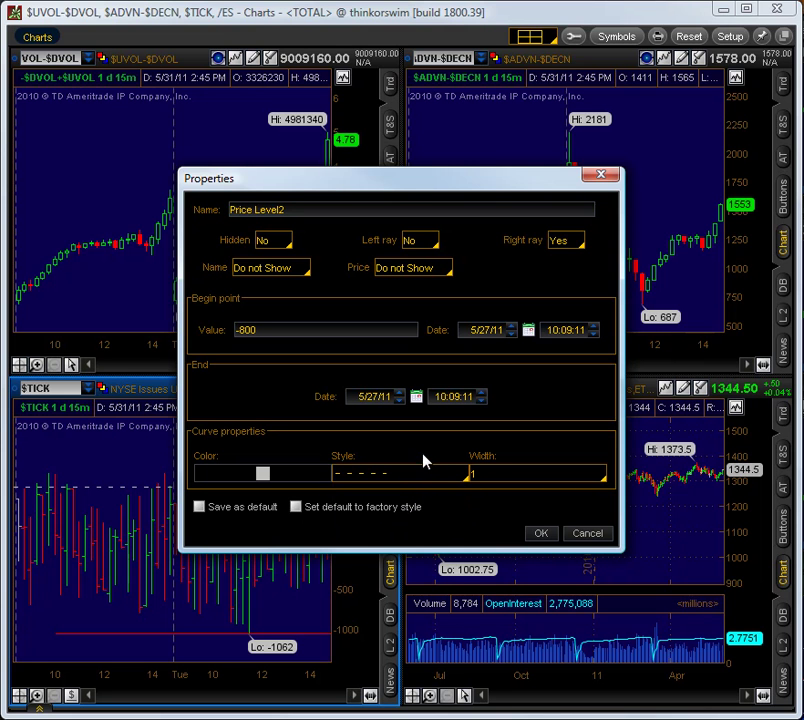
left_click(420, 250)
left_click(424, 257)
left_click(540, 534)
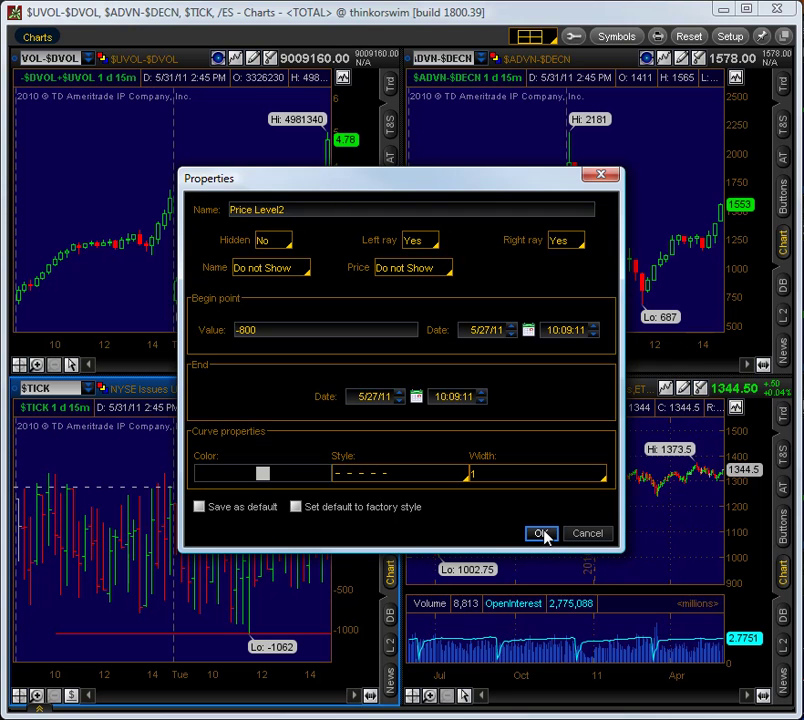
left_click(540, 534)
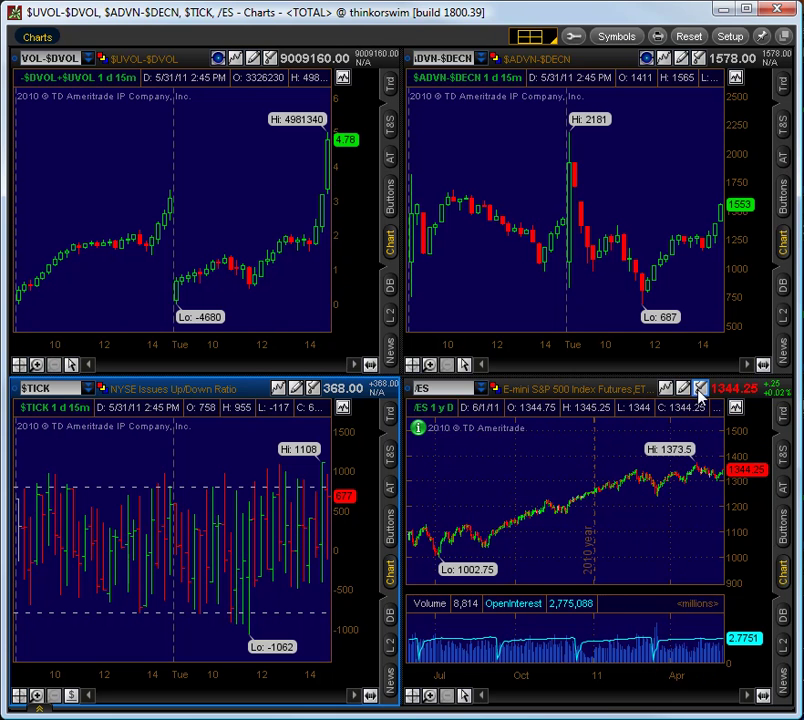
Step: Load the 1-day 15-minute style onto the /ES chart
left_click(668, 389)
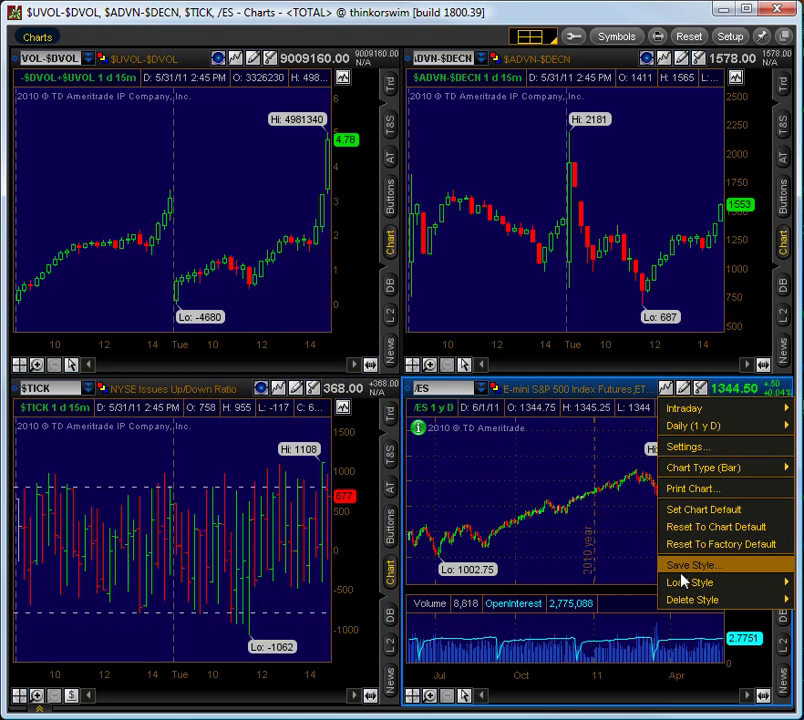
left_click(795, 637)
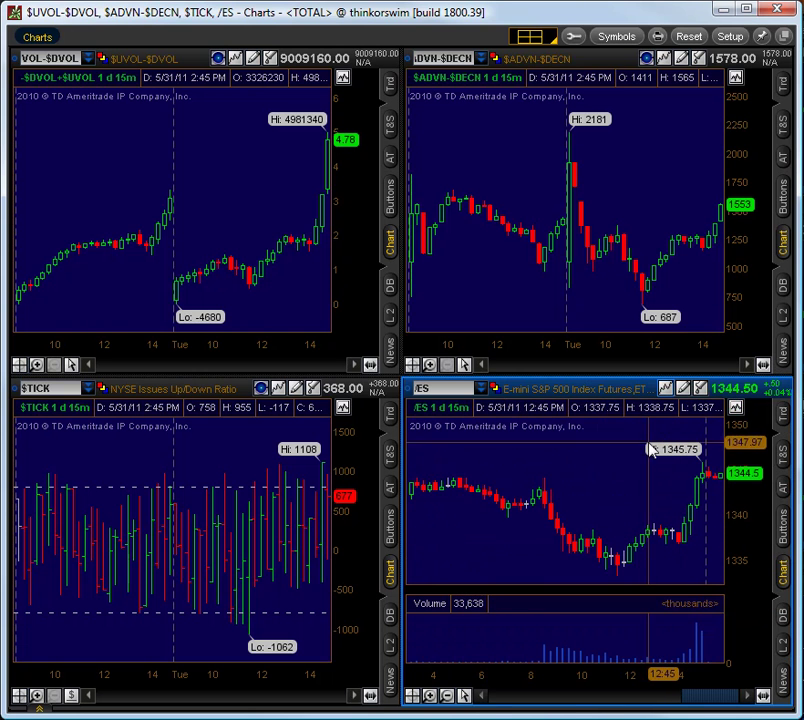
left_click(667, 389)
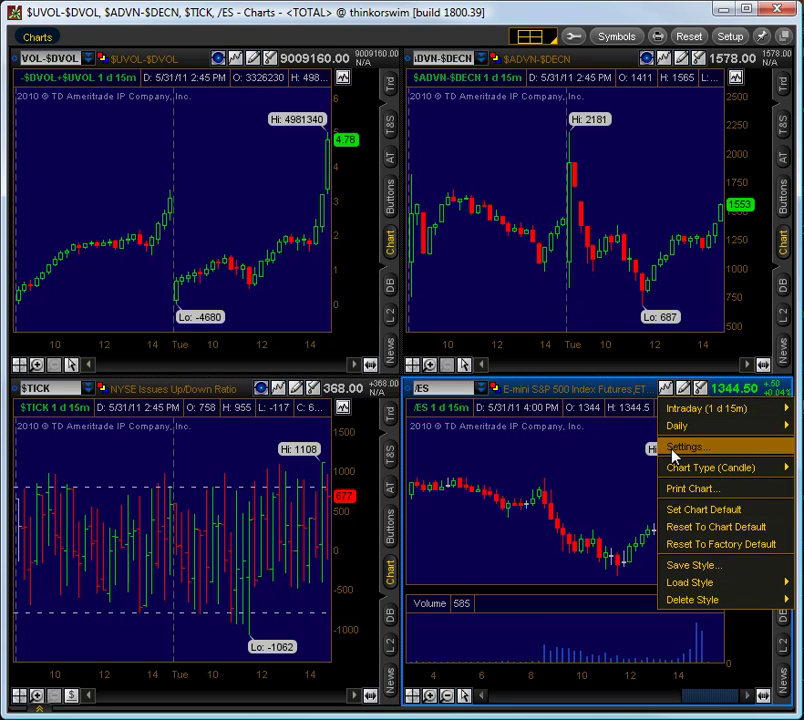
Step: Turn off Show Extended Session in the Futures chart settings and apply it to /ES
left_click(678, 447)
left_click(369, 146)
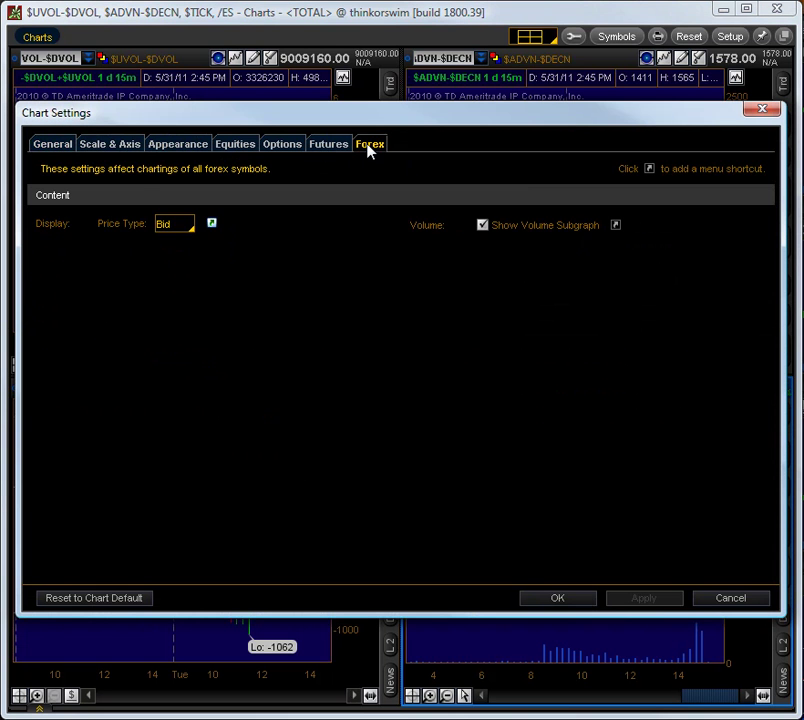
left_click(327, 146)
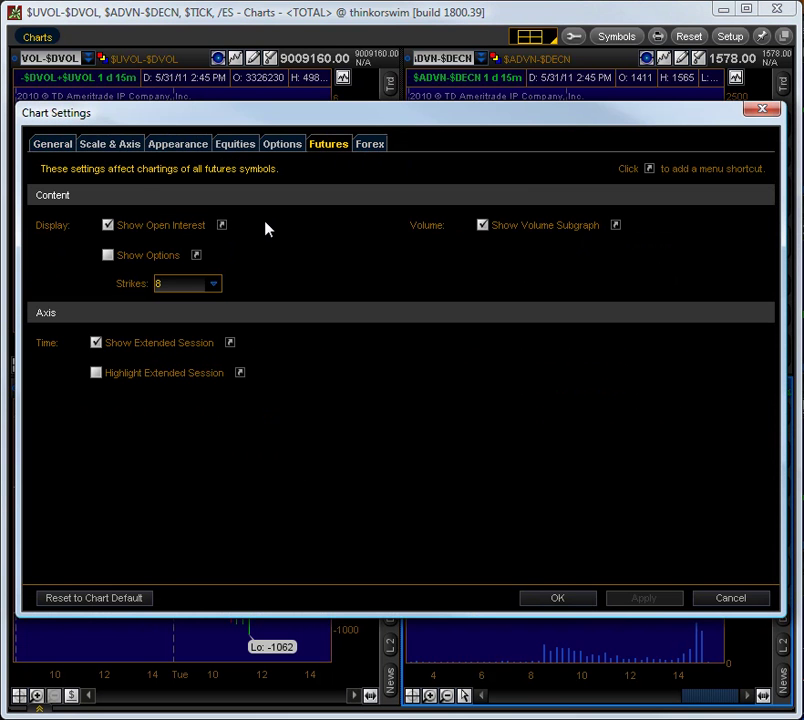
left_click(96, 343)
left_click(113, 148)
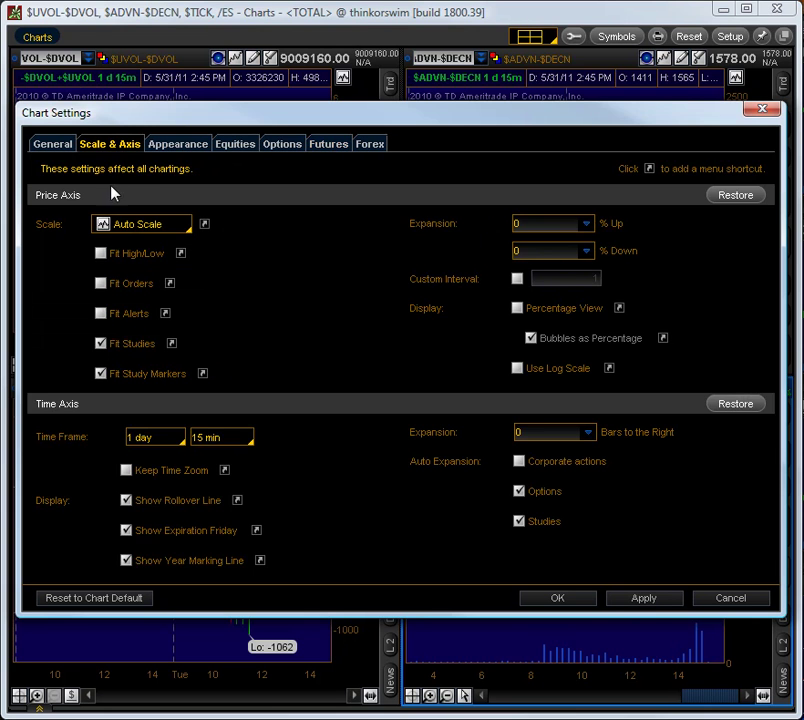
left_click(165, 148)
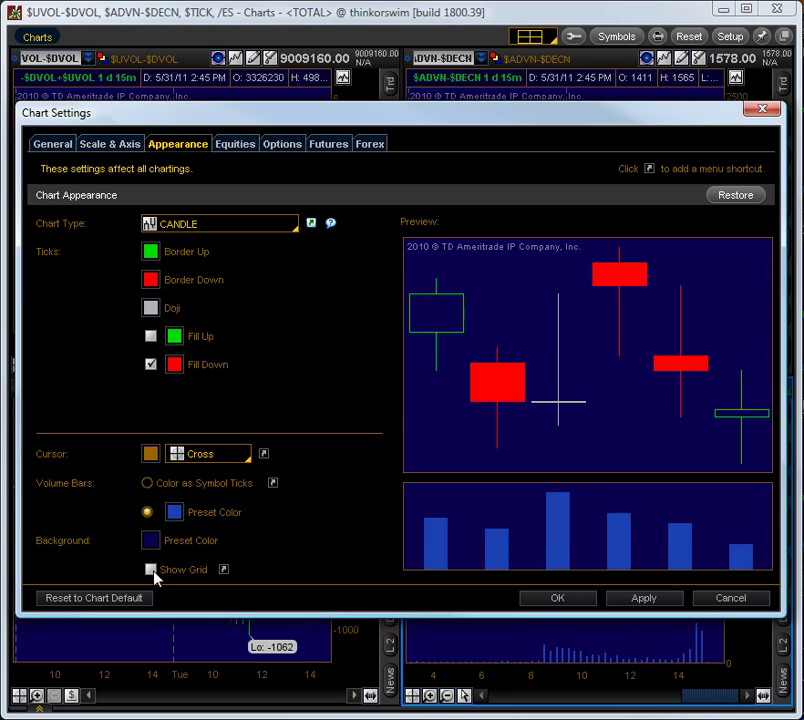
left_click(578, 596)
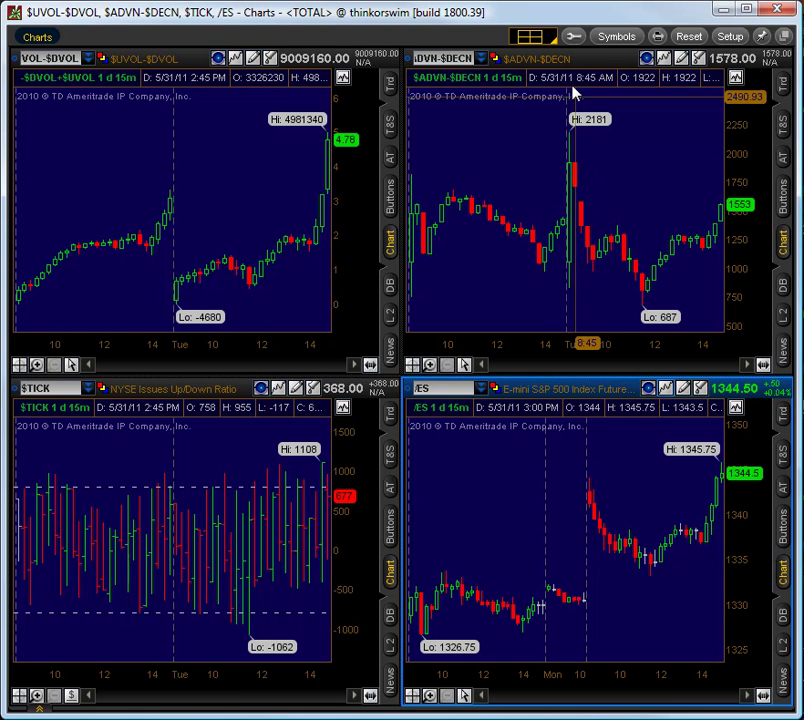
Step: Uncheck Side bar on the upper-left, $TICK, /ES and $ADVN-$DECN charts
left_click(574, 37)
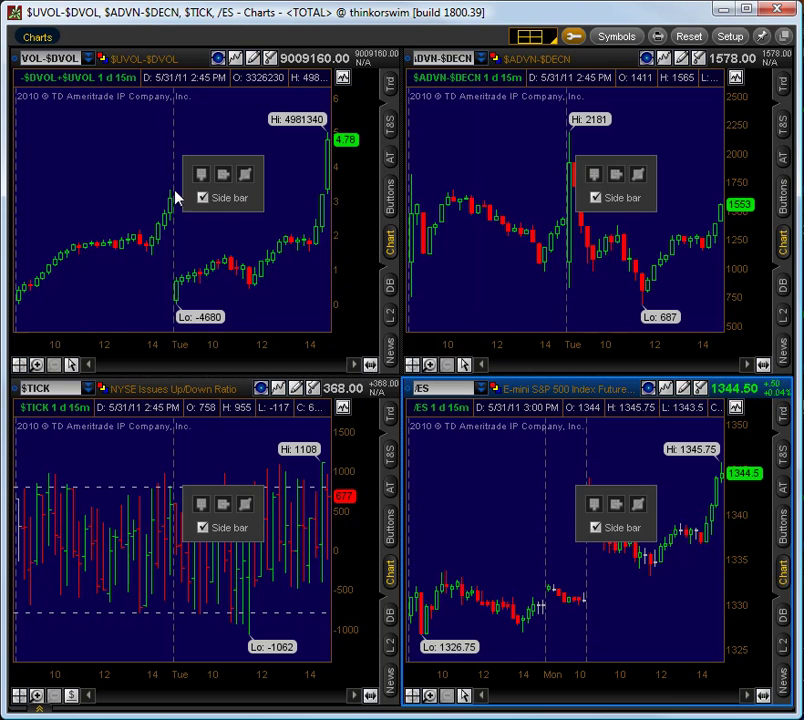
left_click(204, 198)
left_click(203, 527)
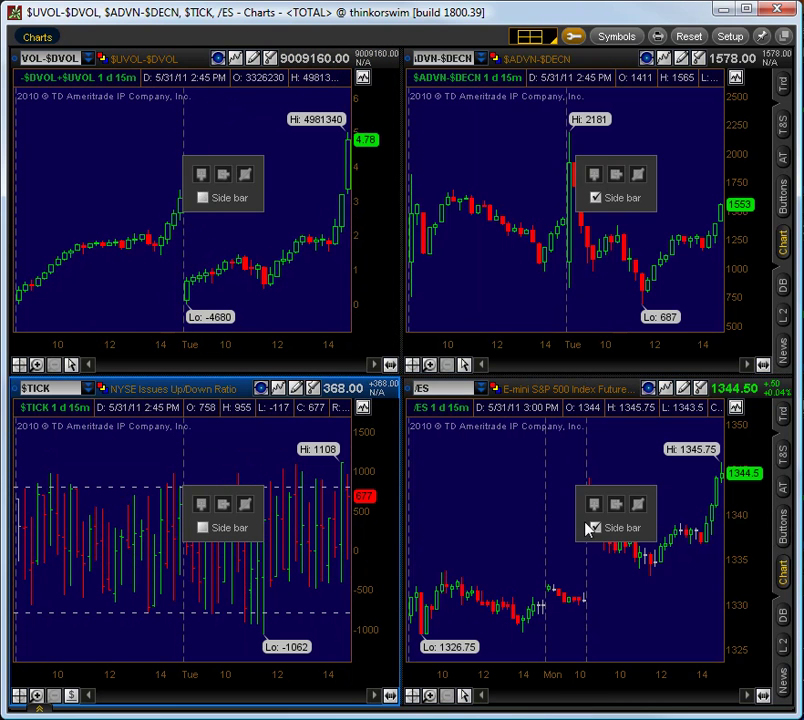
left_click(596, 527)
left_click(598, 198)
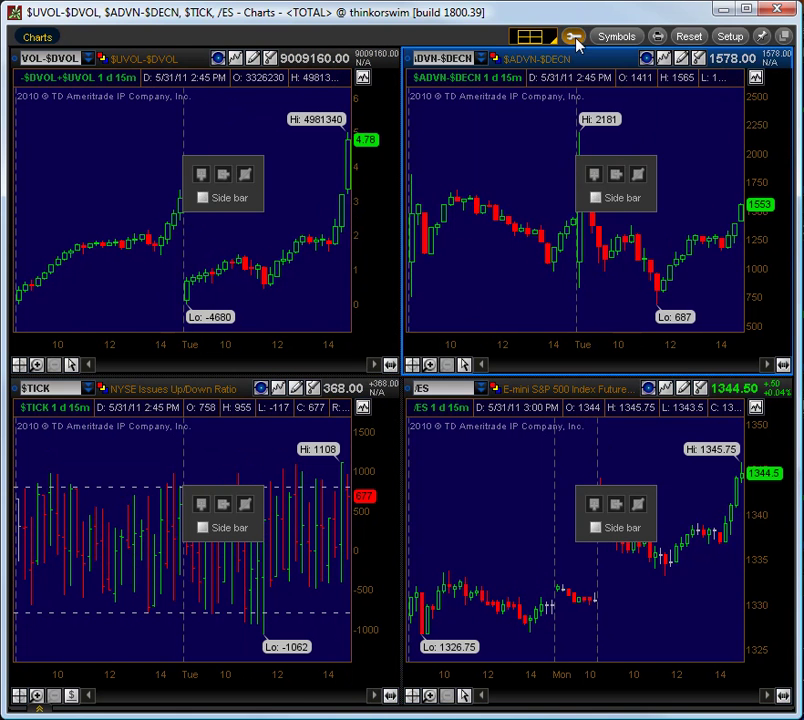
left_click(576, 38)
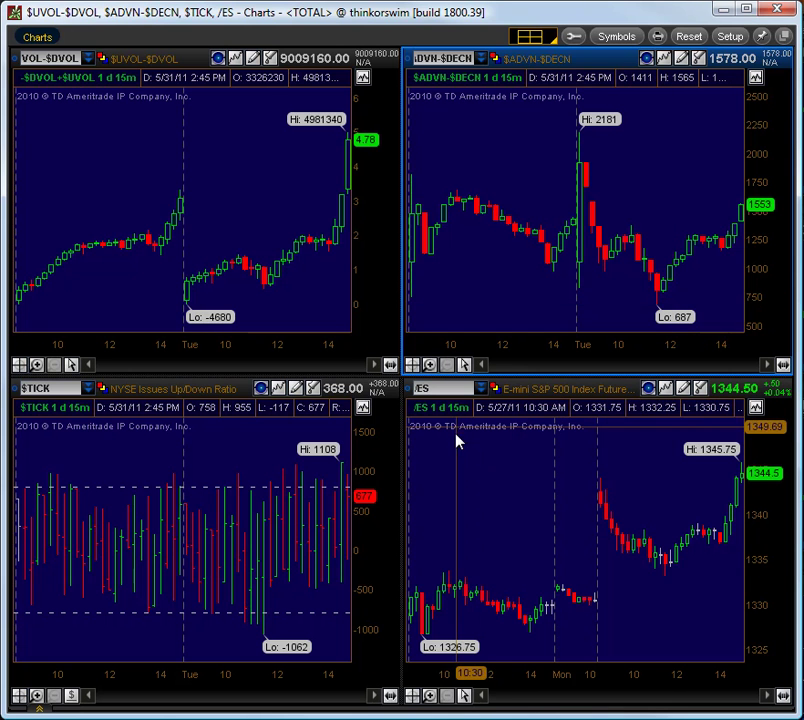